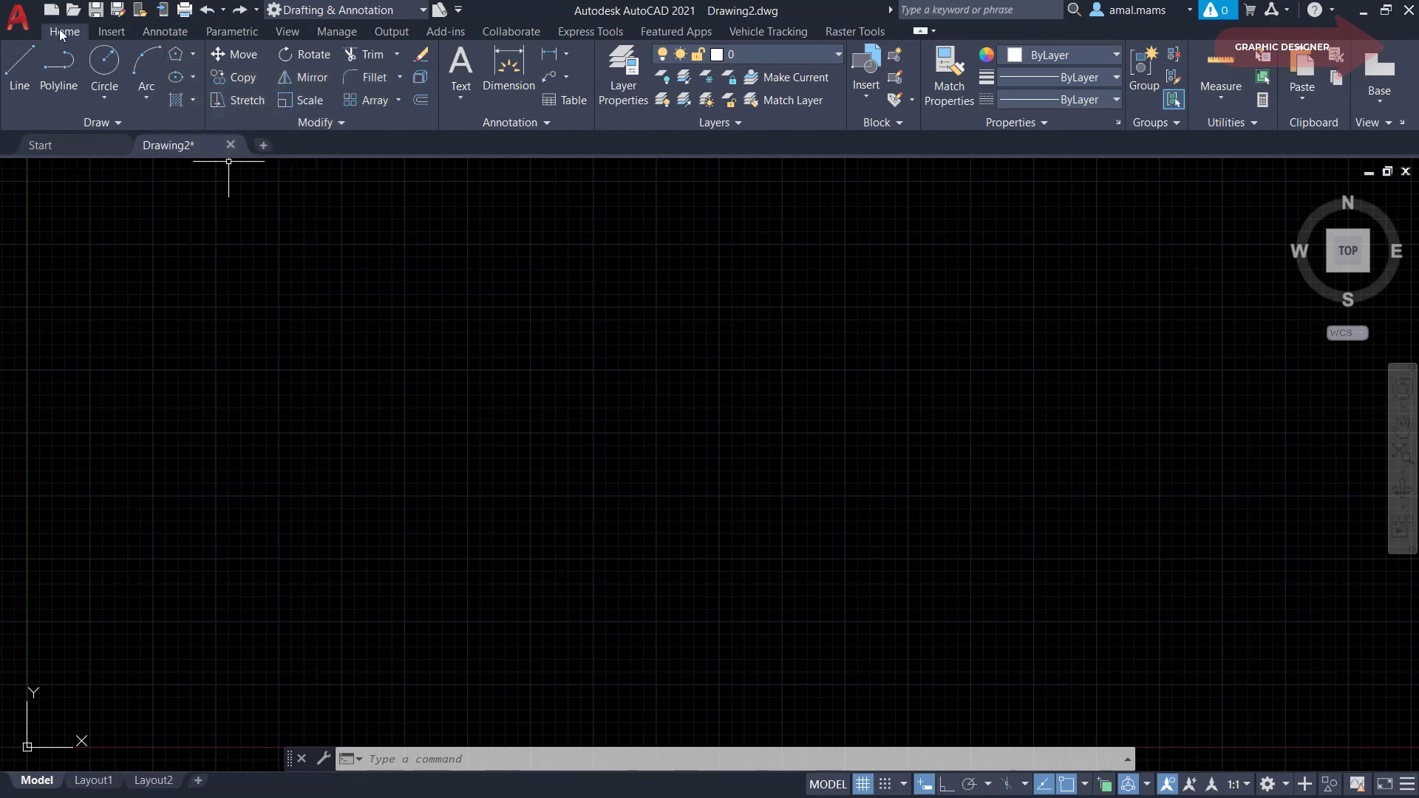
Step: Draw a four-sided polygon by Edge with Ortho on, giving a square of 4-unit sides
click(192, 54)
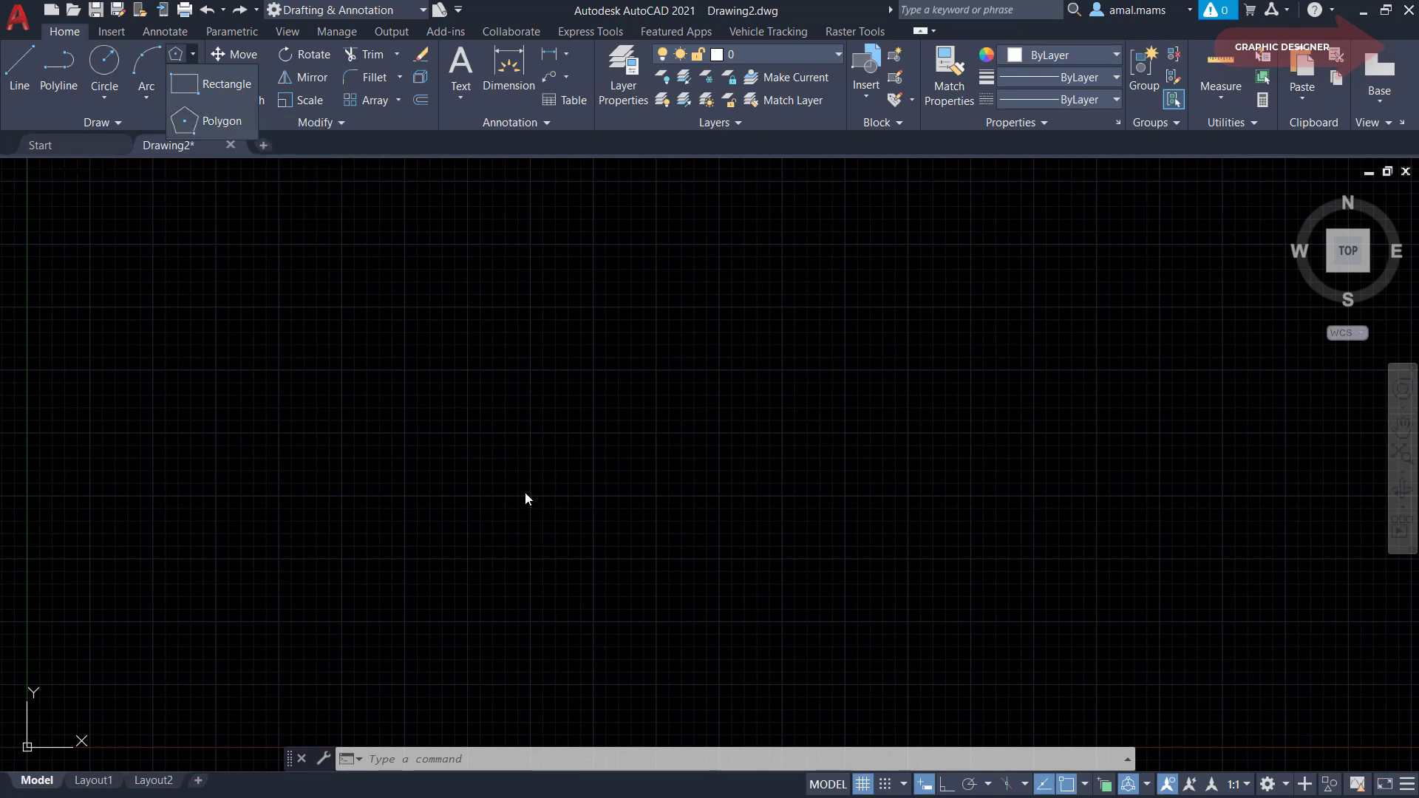
text(p)
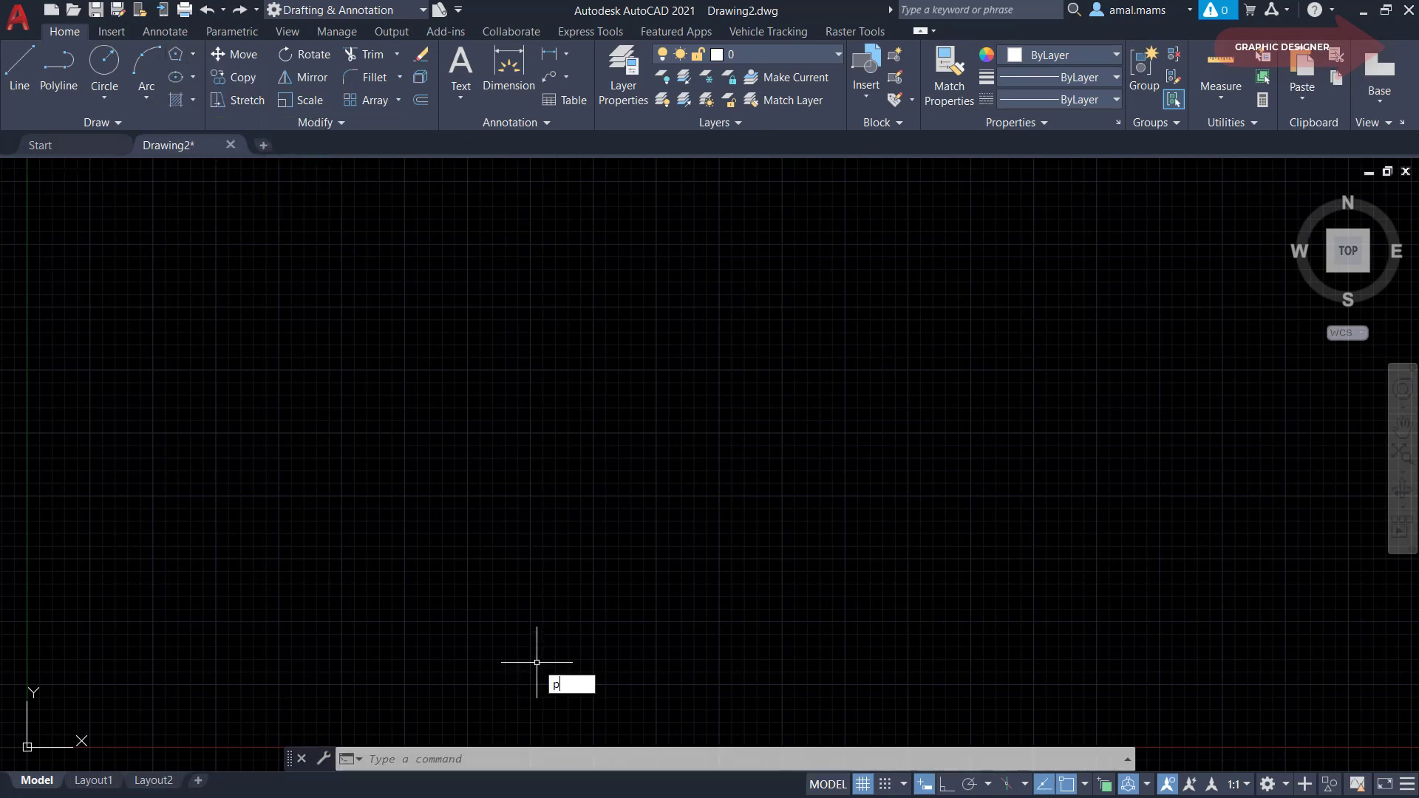
text(ol)
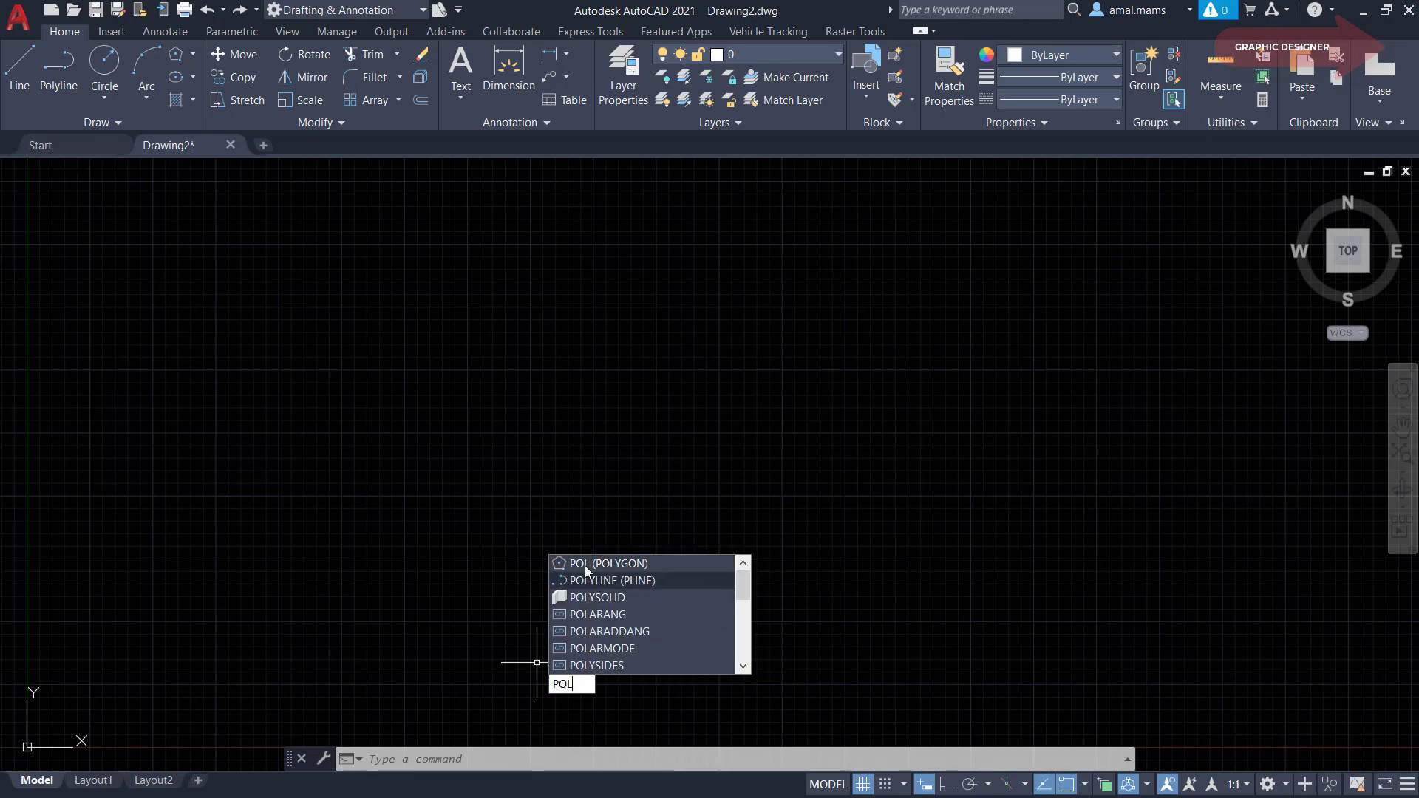
click(646, 567)
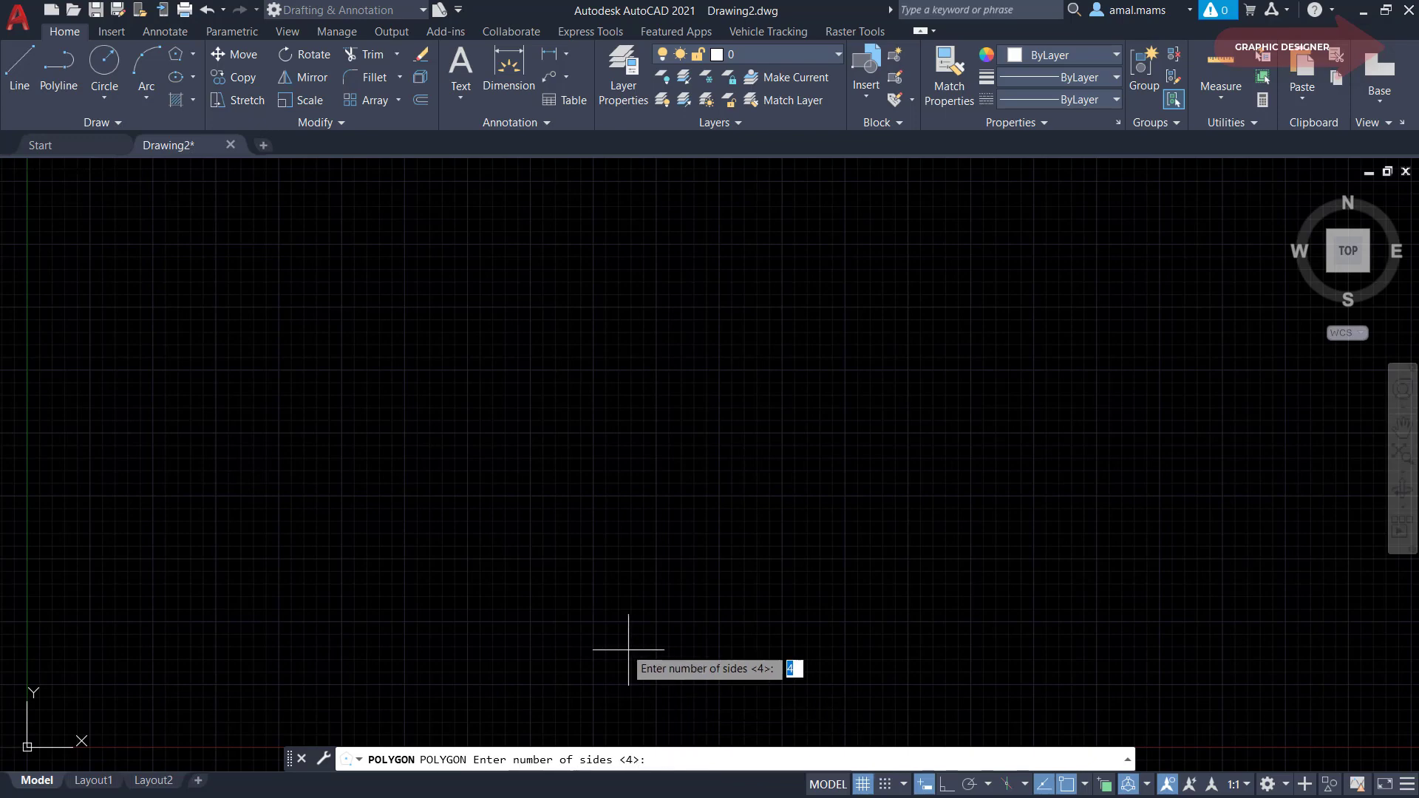
key(Return)
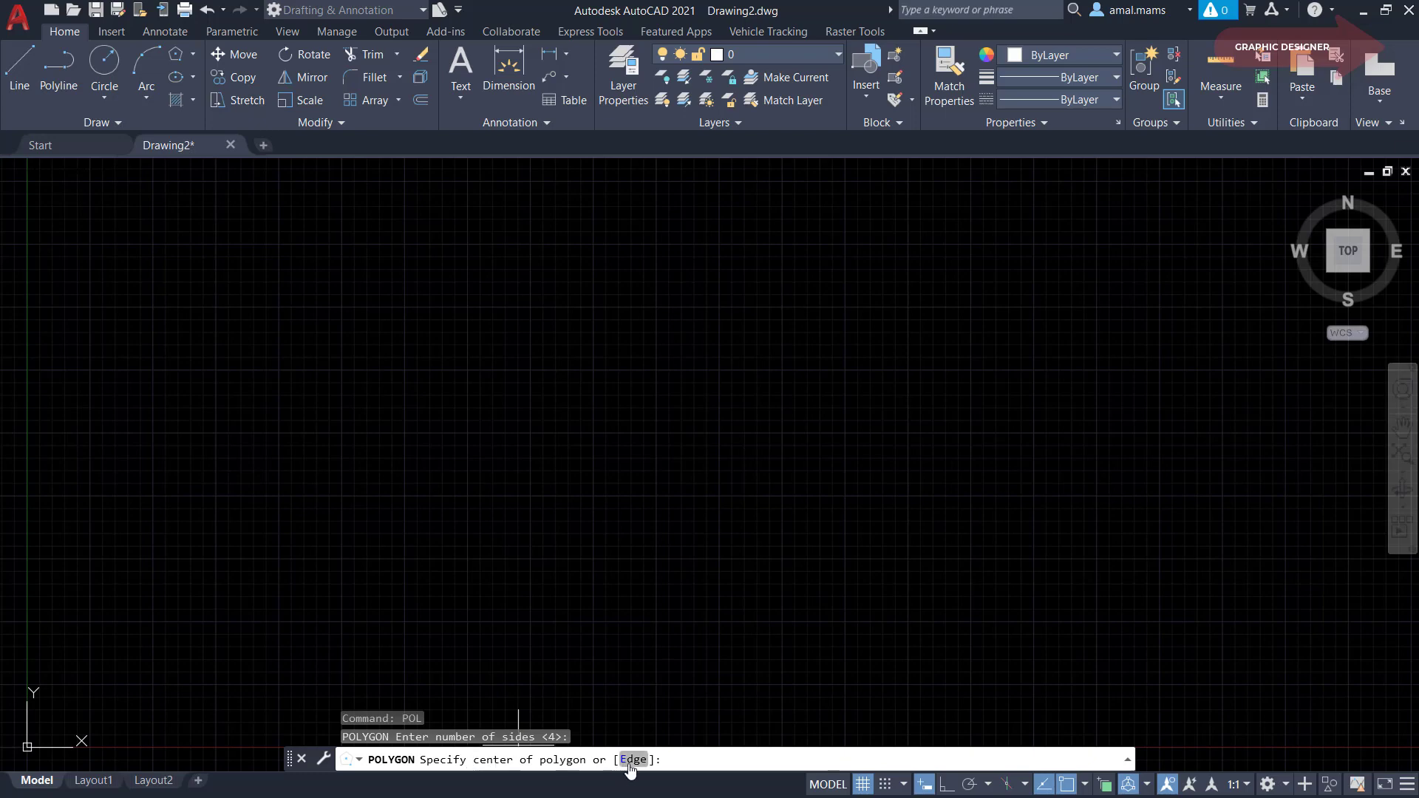
click(633, 760)
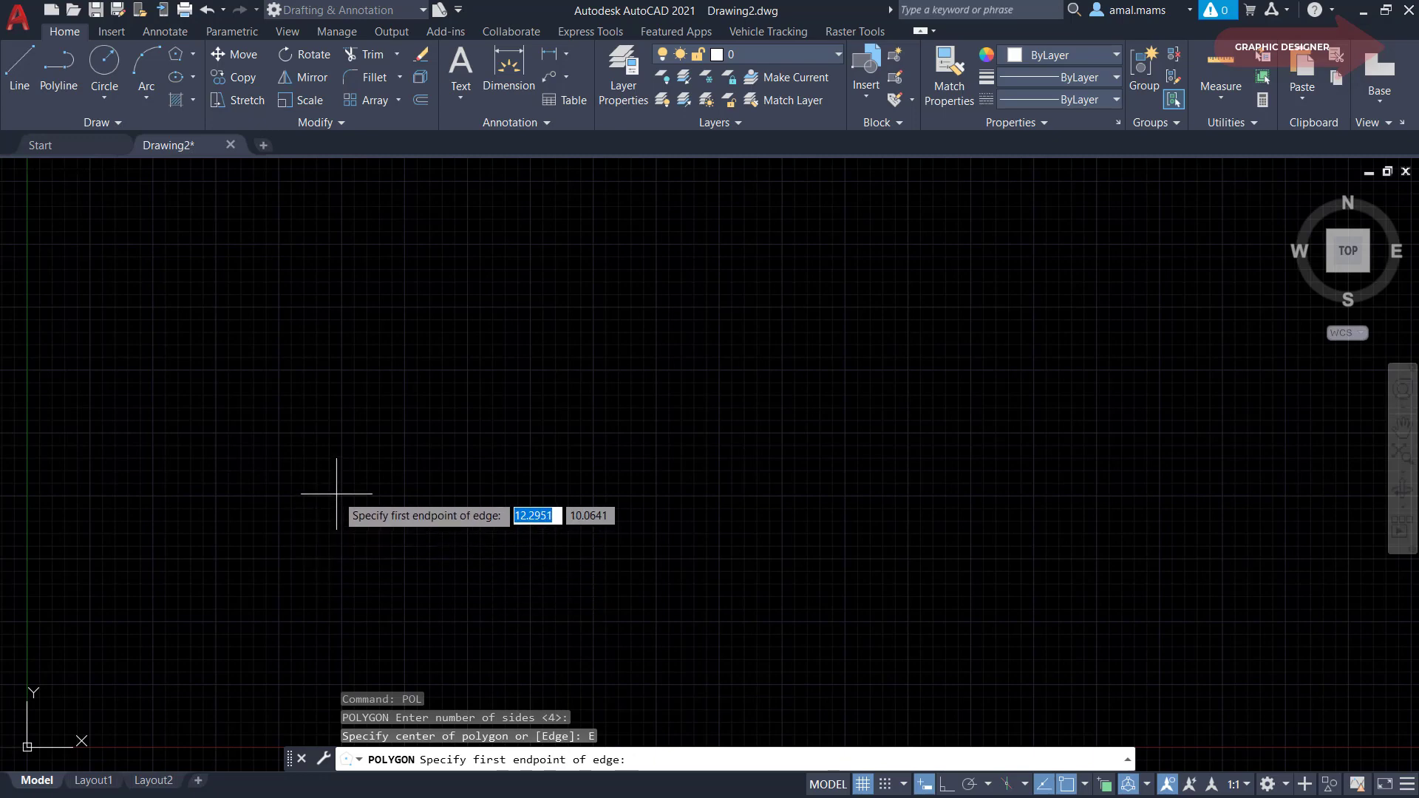
click(336, 494)
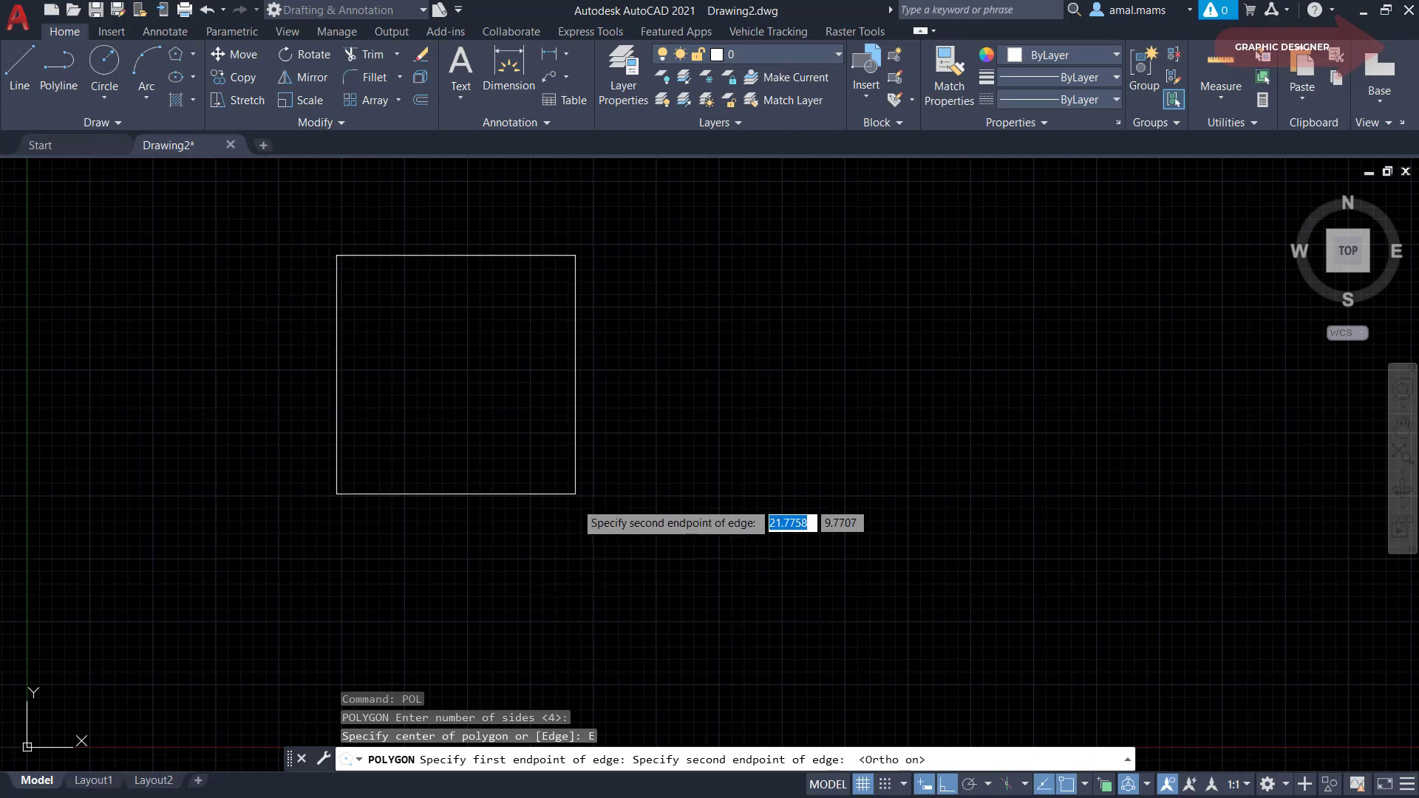
key(F8)
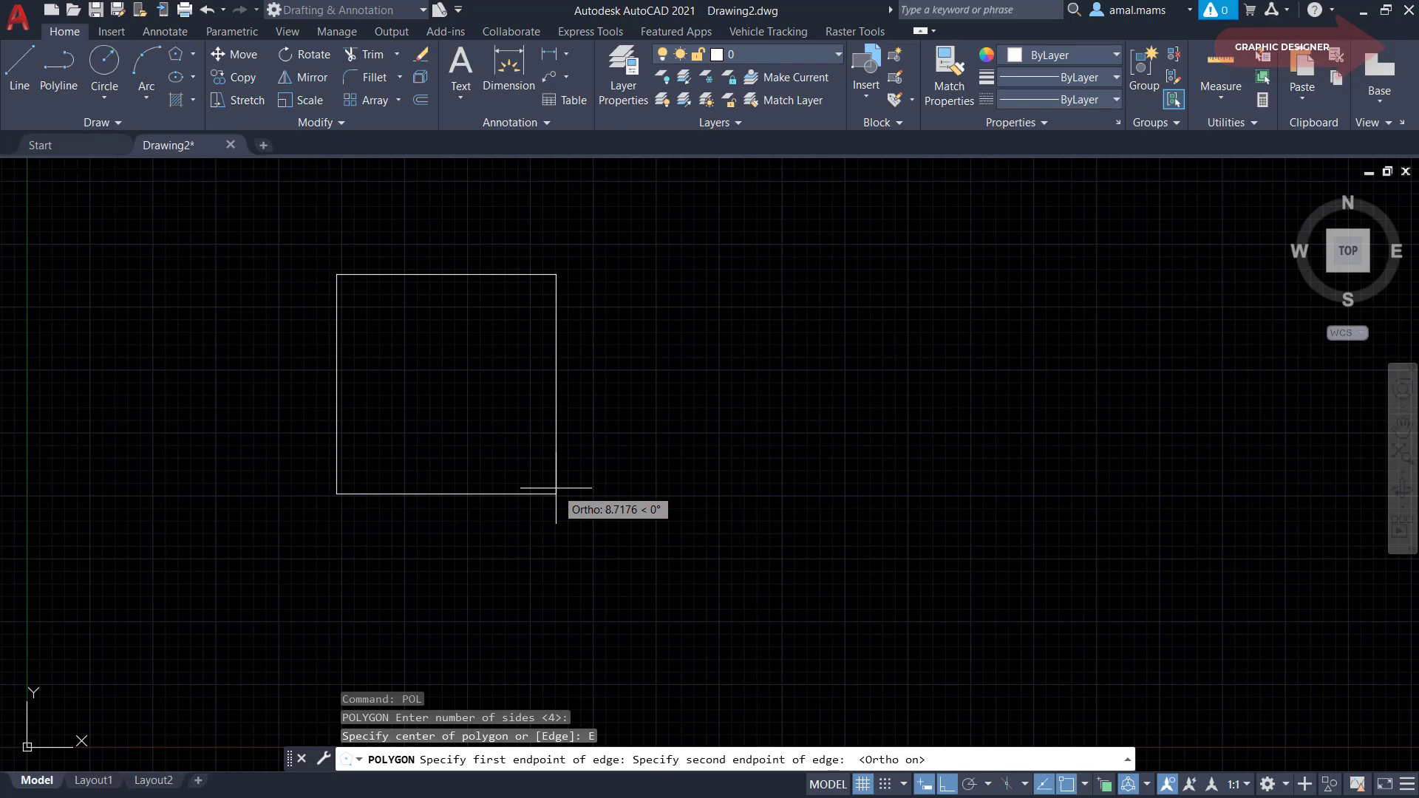
text(4)
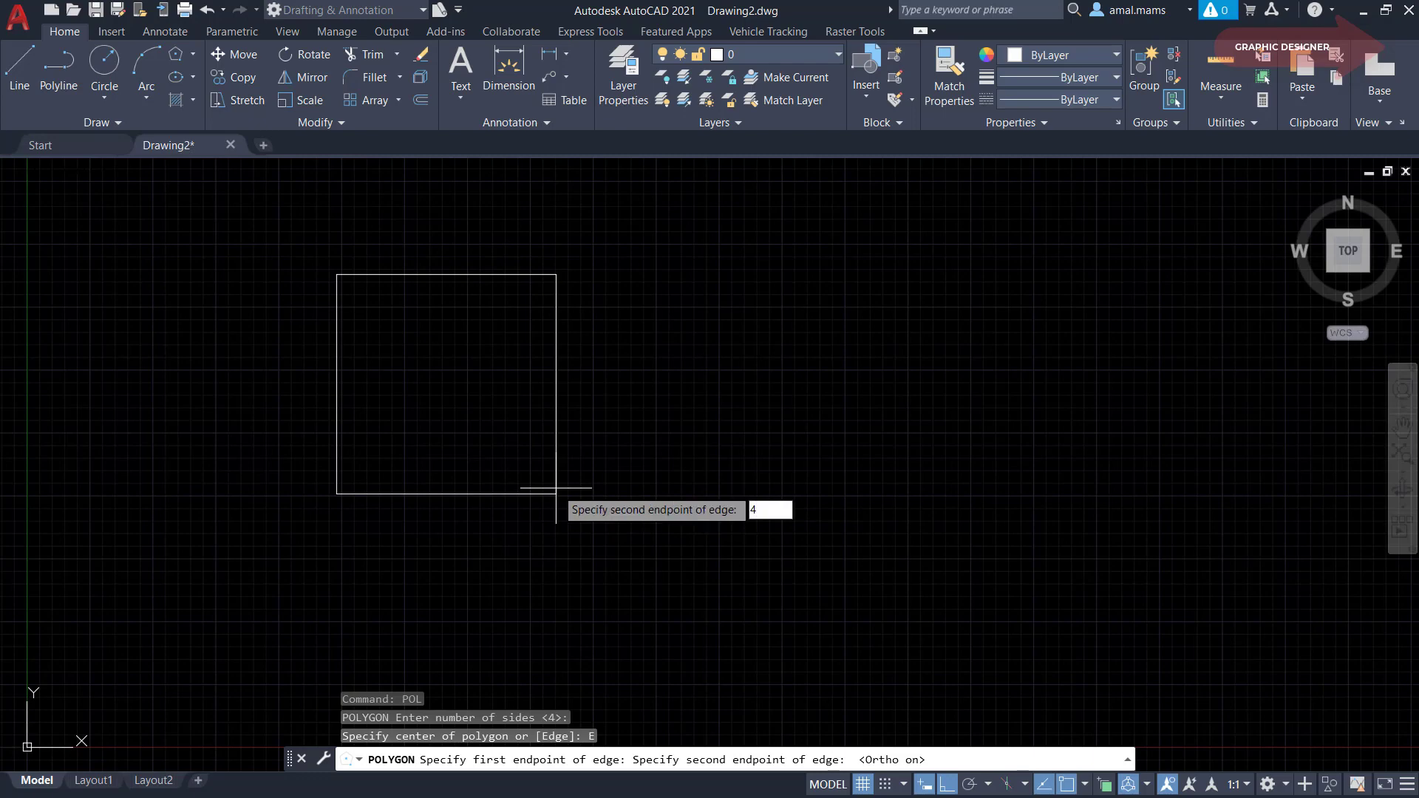
key(Return)
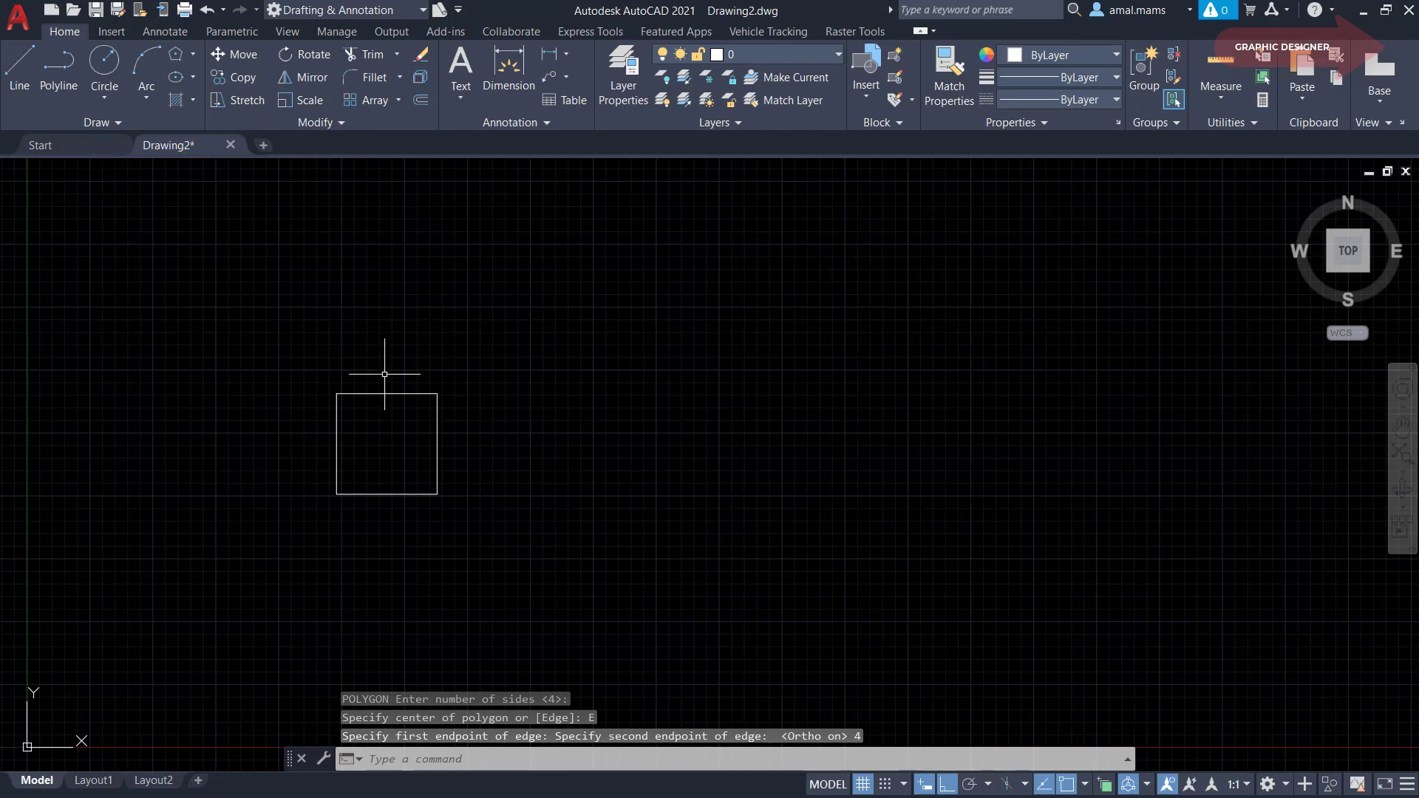
Step: Add a vertical 4.0000 linear dimension along the square's right side, then shift the view left
scroll(362, 372, up, 2)
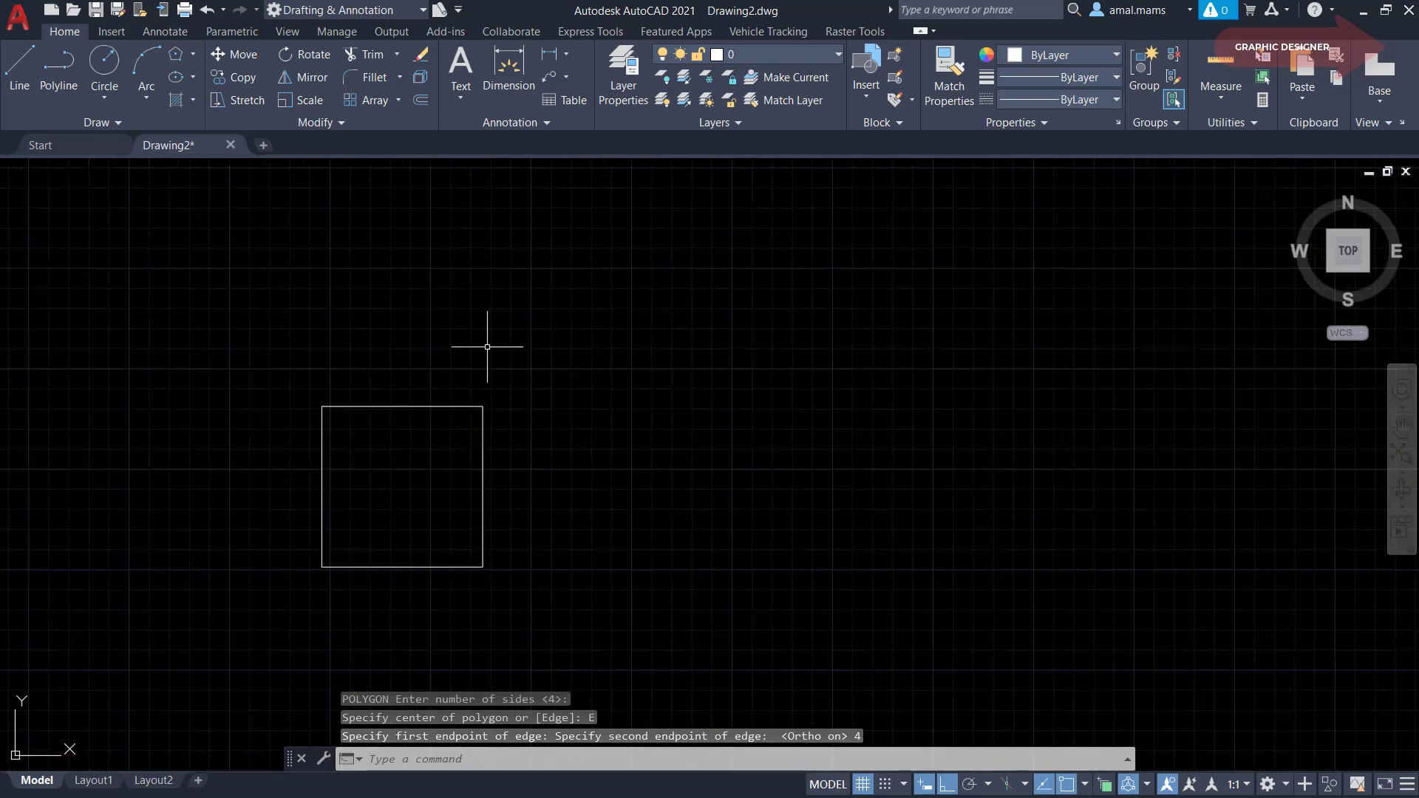
click(545, 64)
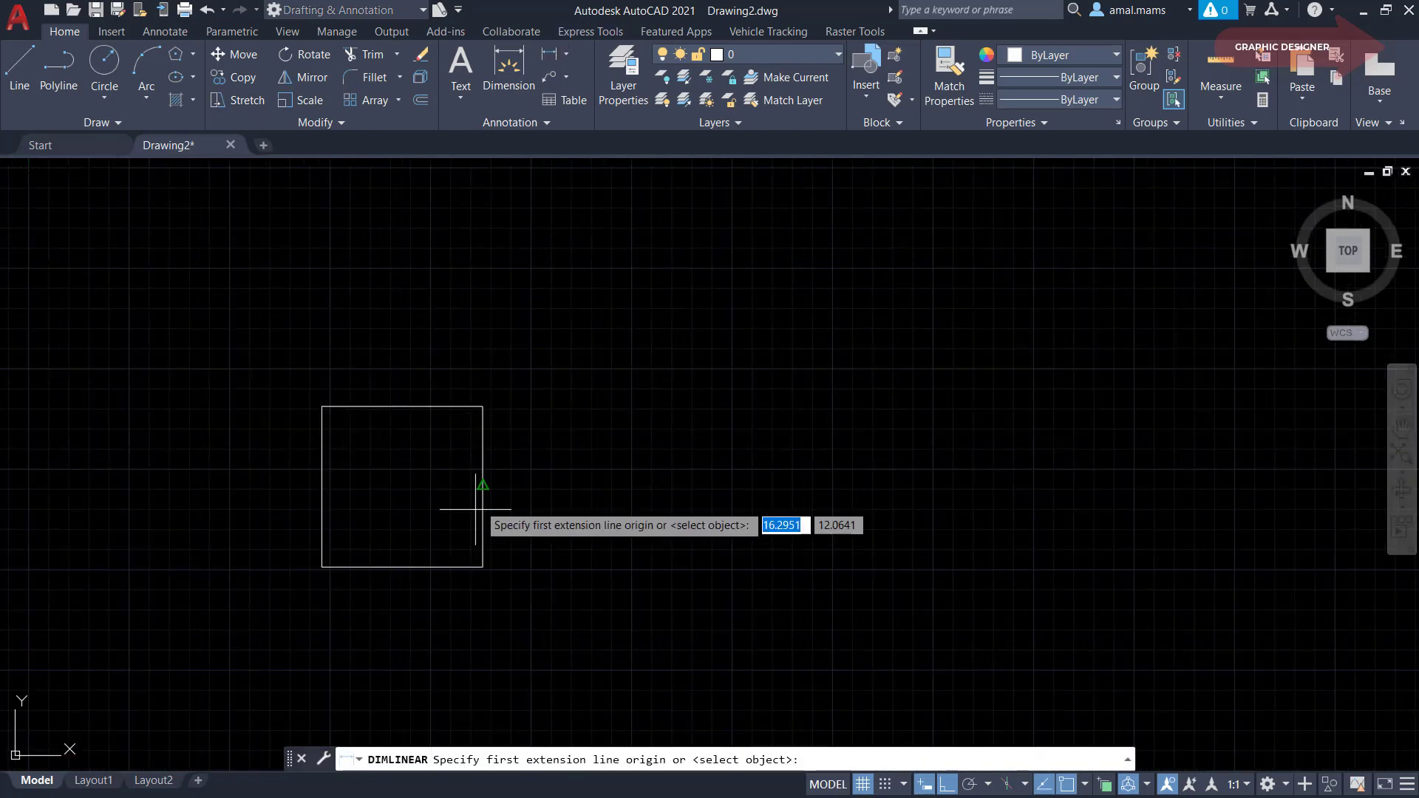
click(483, 567)
click(483, 406)
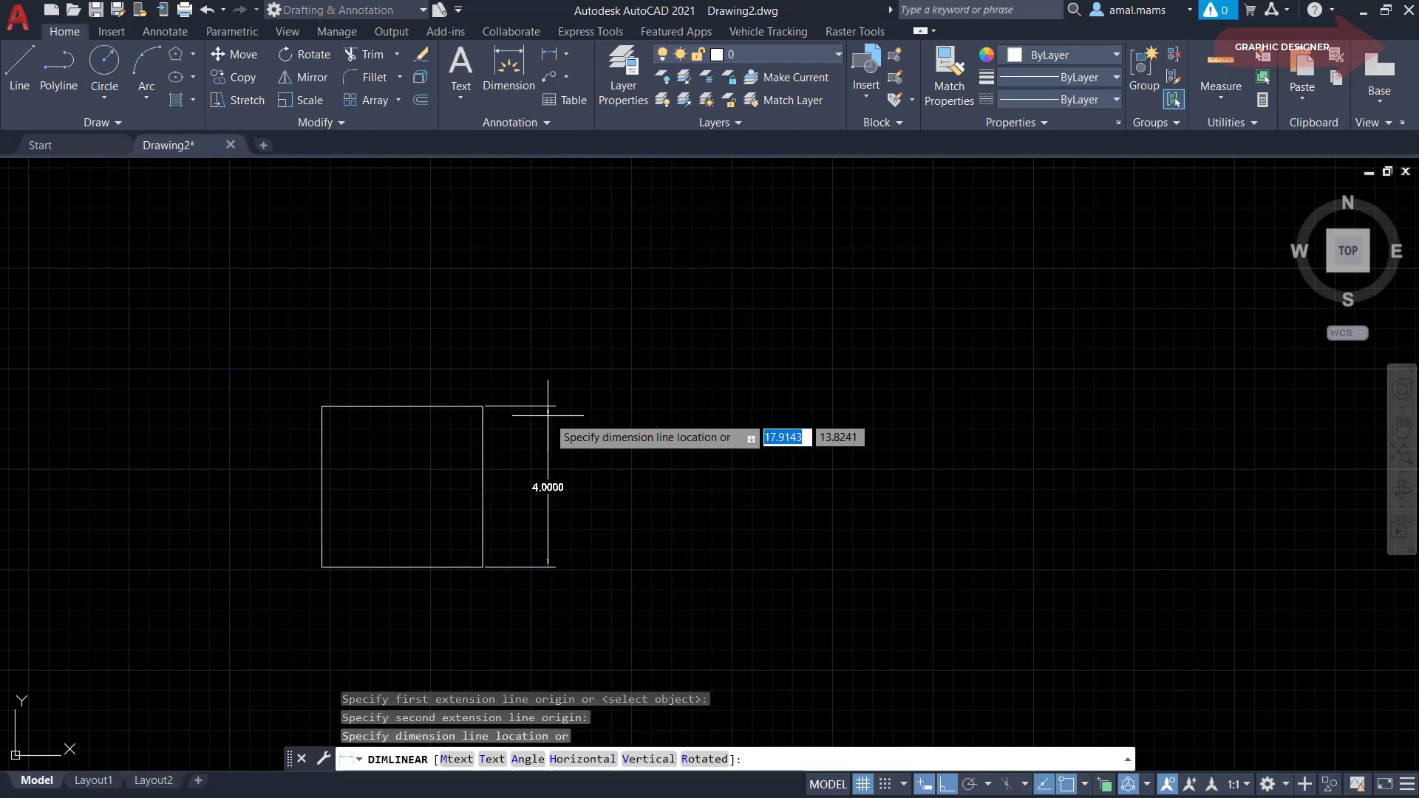
click(548, 486)
scroll(715, 593, down, 2)
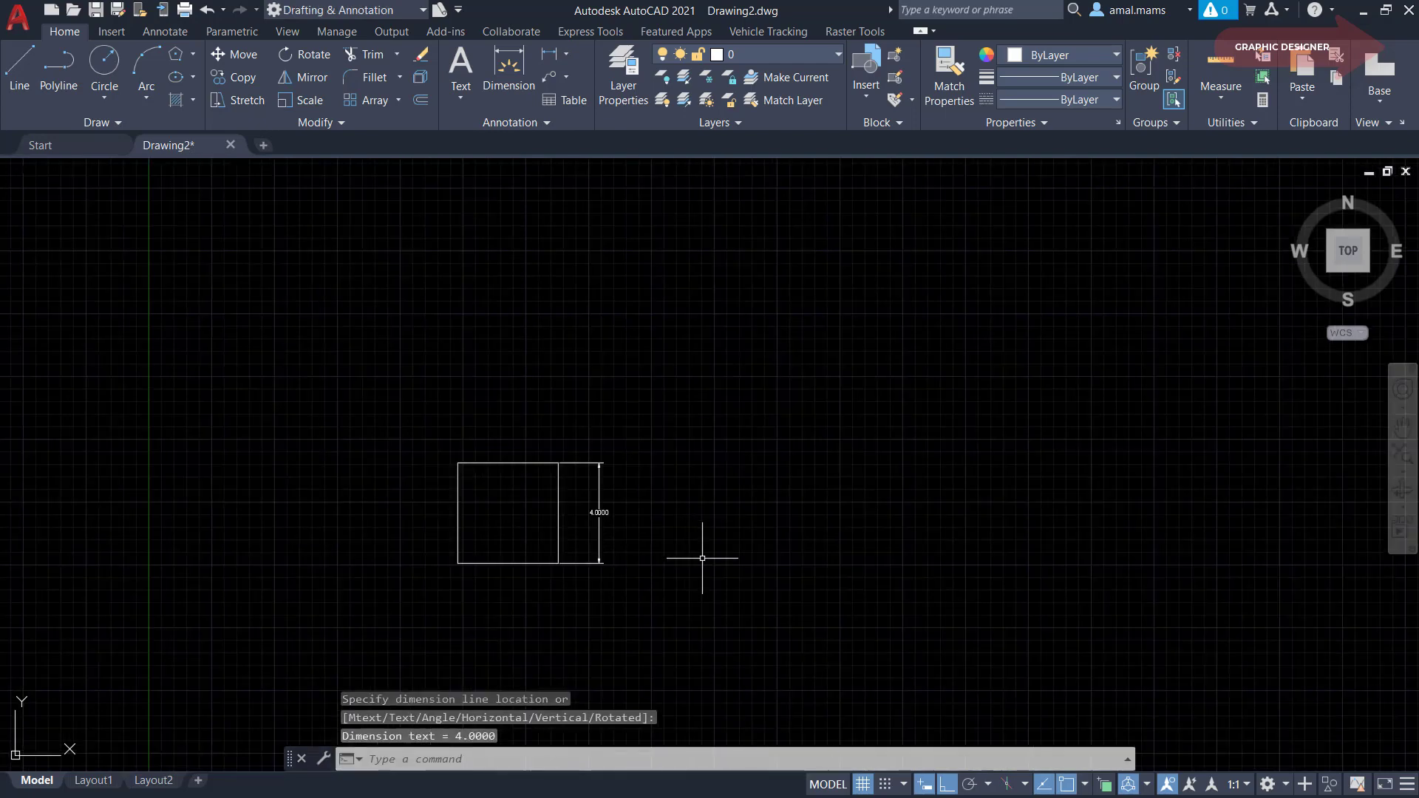
middle_drag(703, 555, 453, 507)
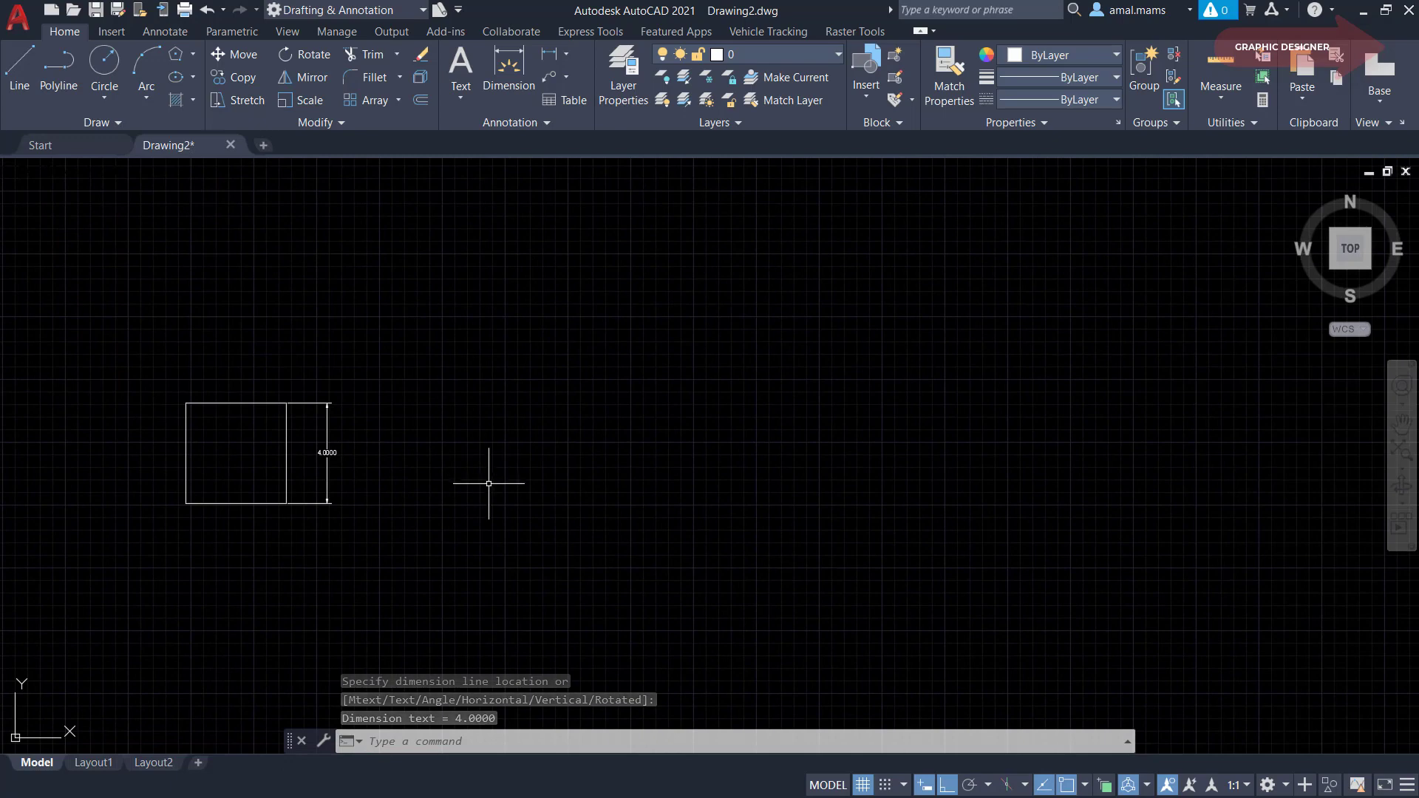
Step: Draw a 3-sided polygon by Edge with 4-unit sides right of the square, then pan to empty space
text(POL)
key(Return)
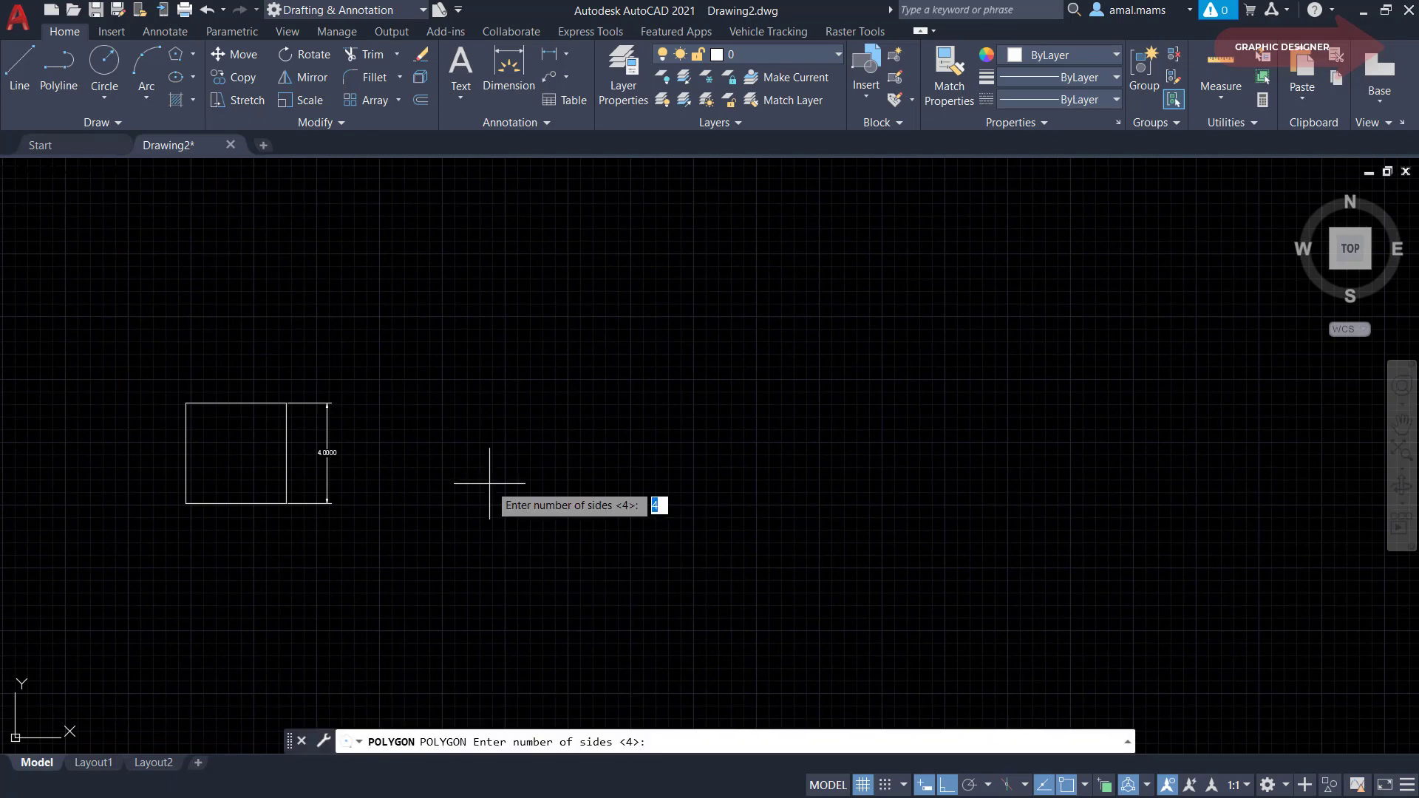
text(3)
key(Return)
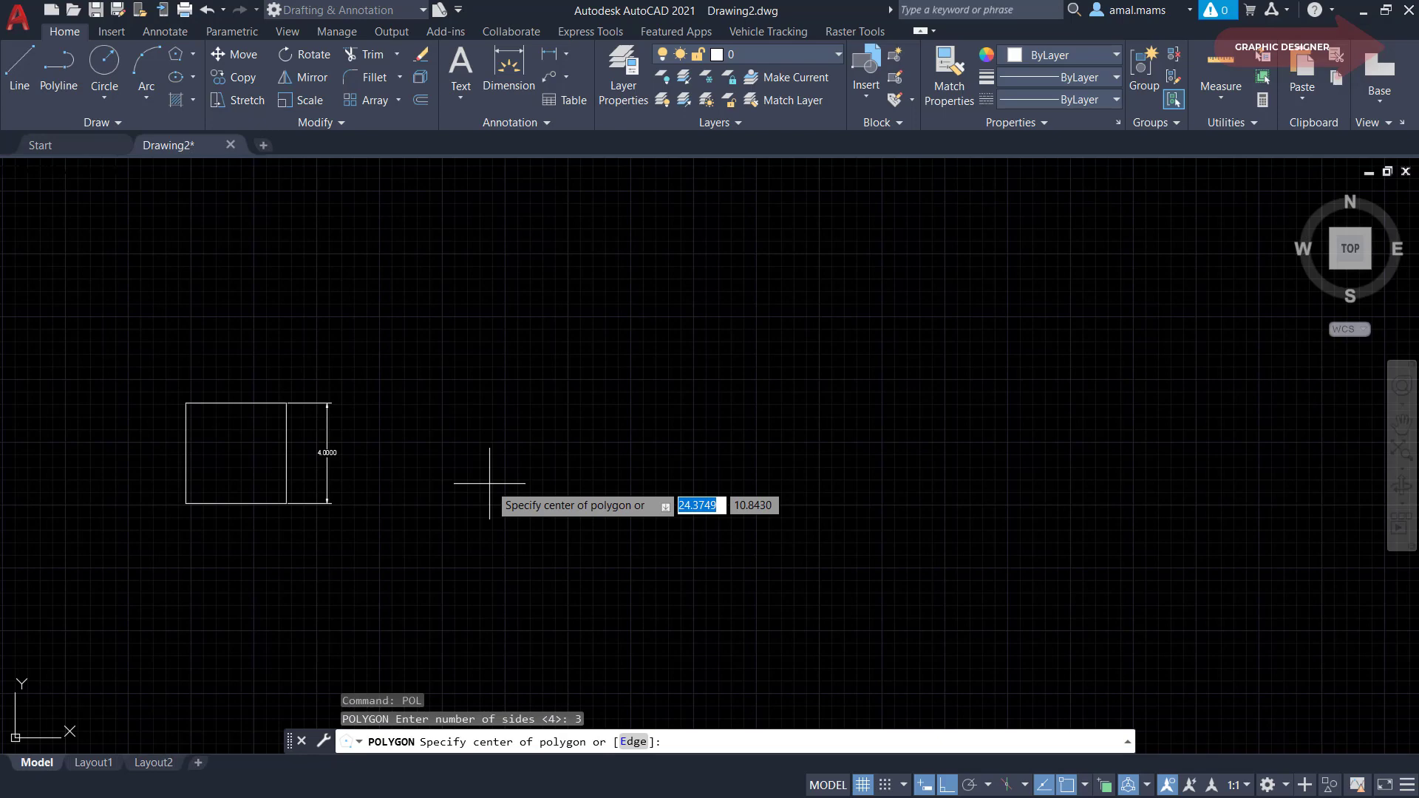
click(634, 742)
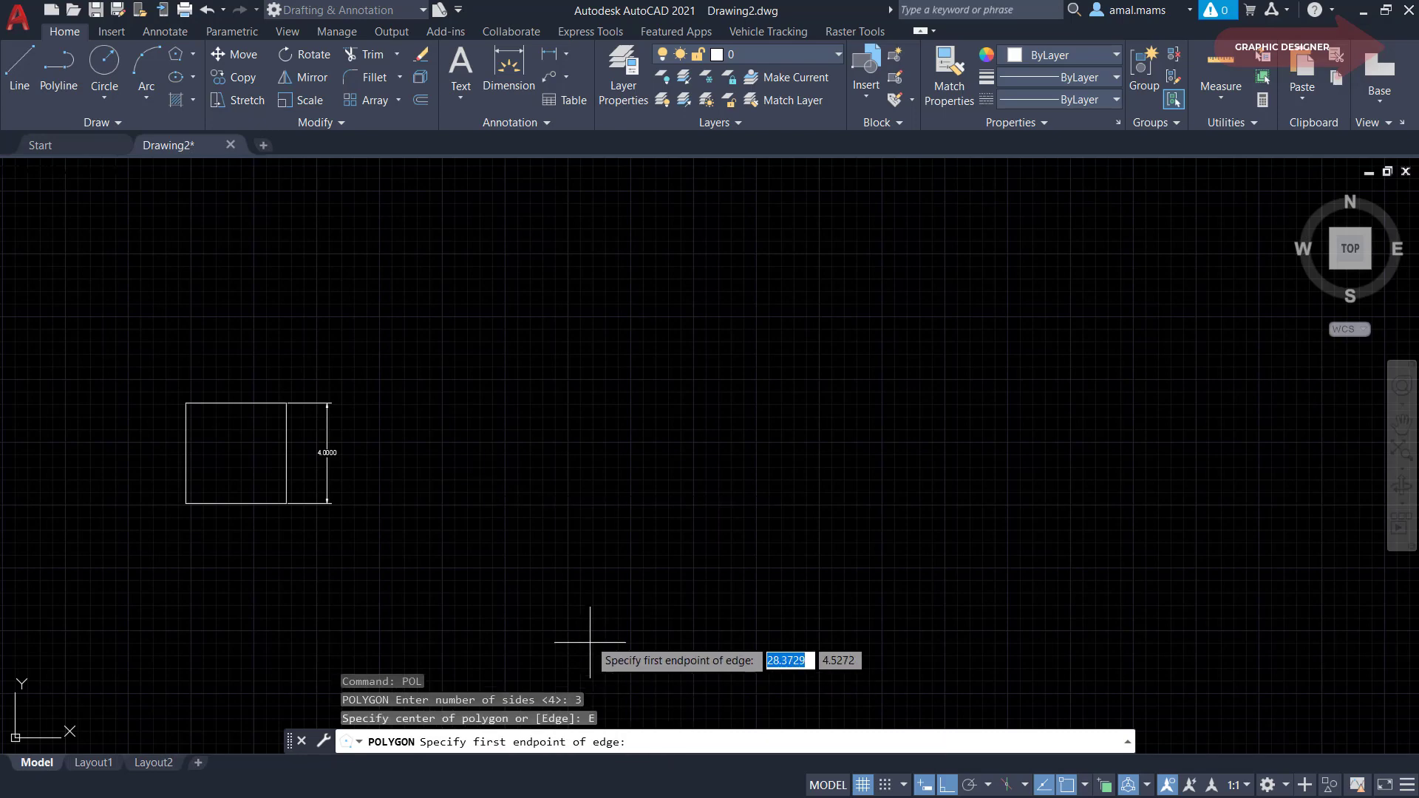
click(444, 505)
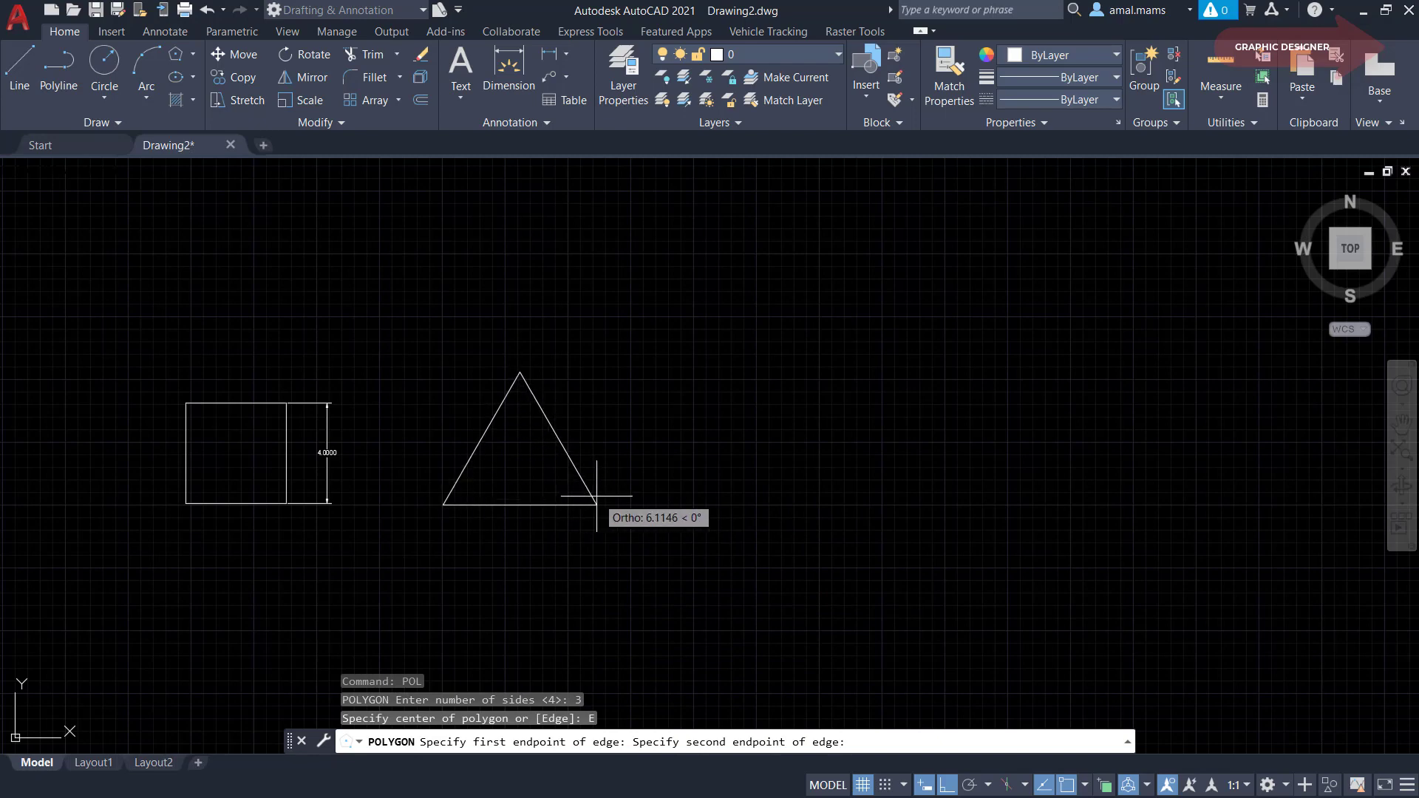
text(4)
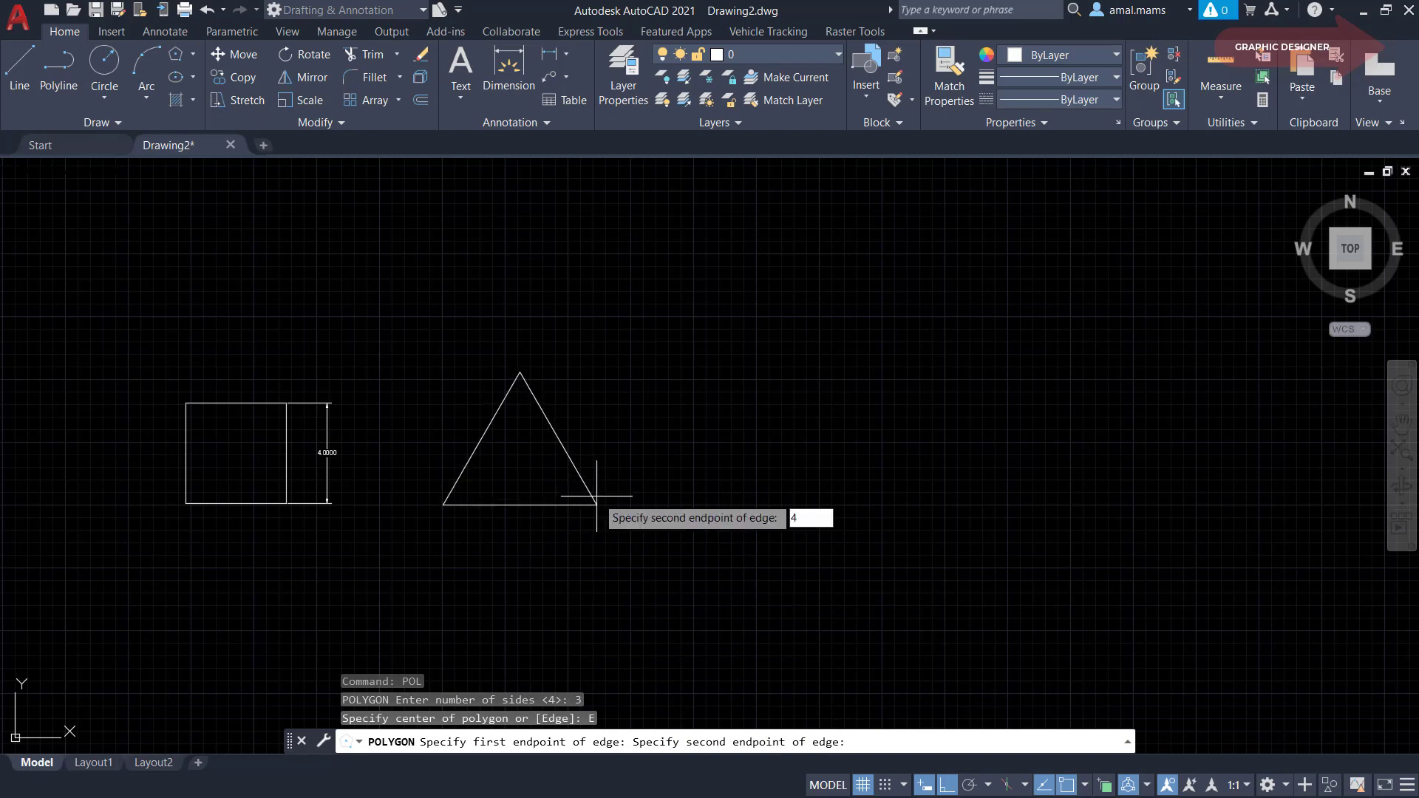
key(Return)
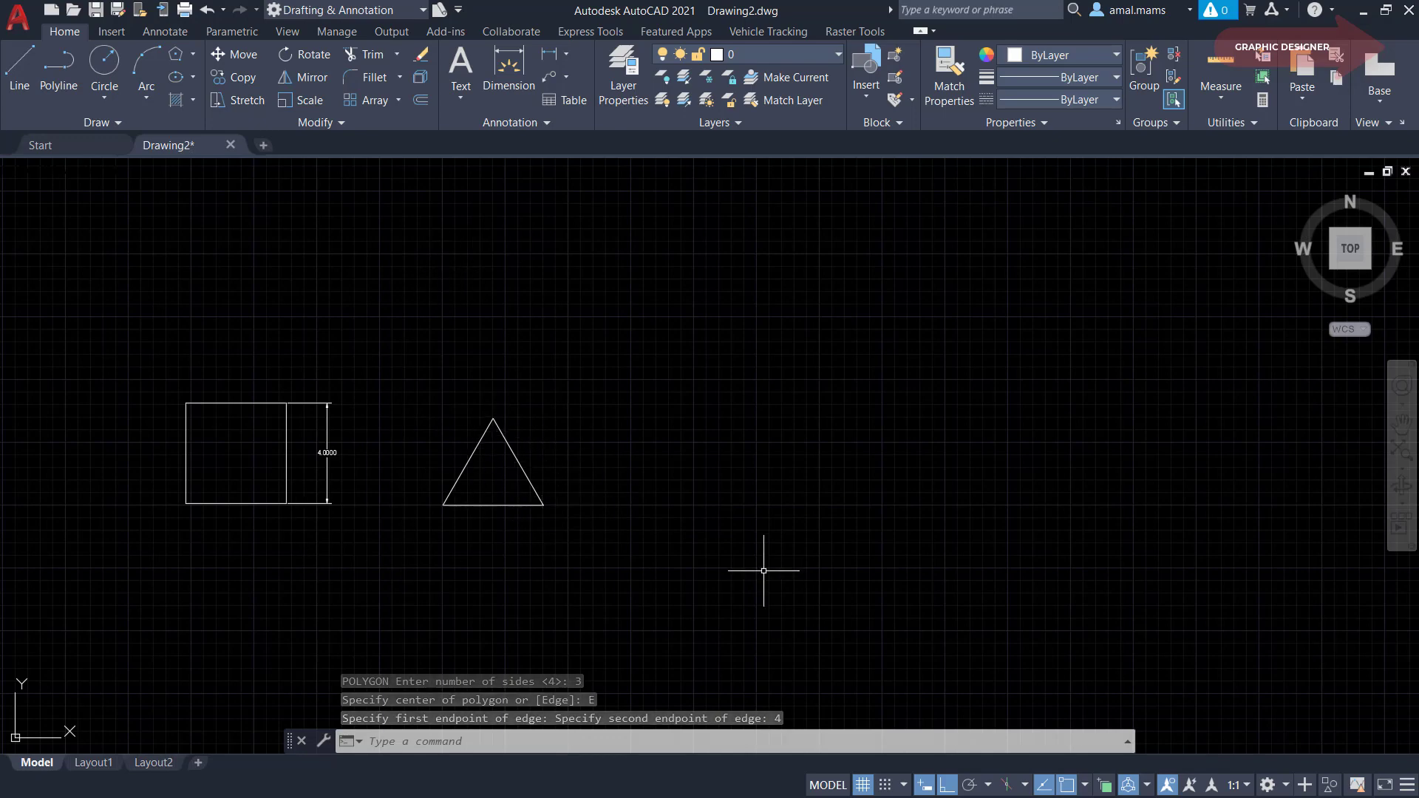
mouse_move(764, 569)
middle_down()
mouse_move(539, 513)
mouse_move(136, 532)
middle_up()
middle_drag(539, 535, 525, 555)
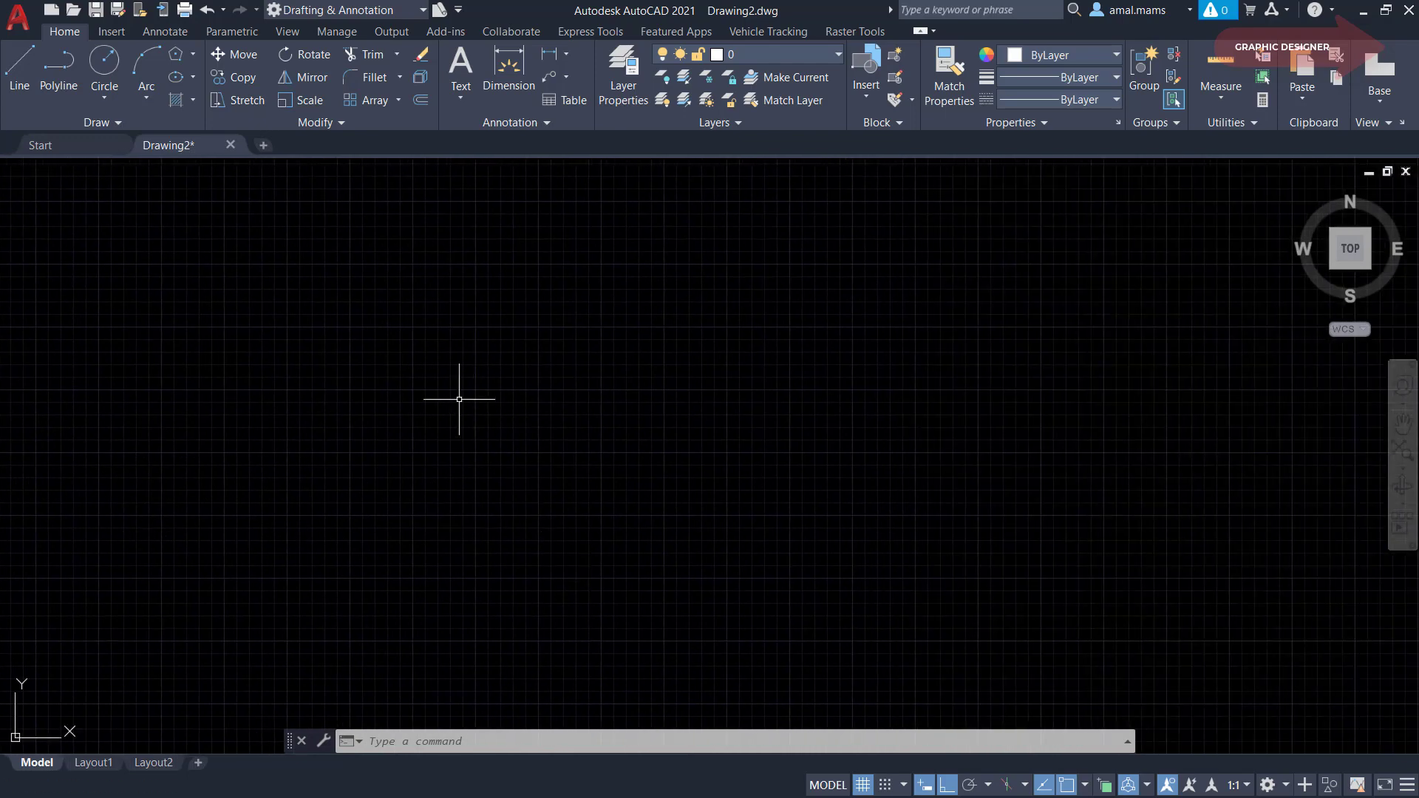
Step: Draw a 6-sided polygon in empty space, inscribed in a circle with radius 6
click(176, 55)
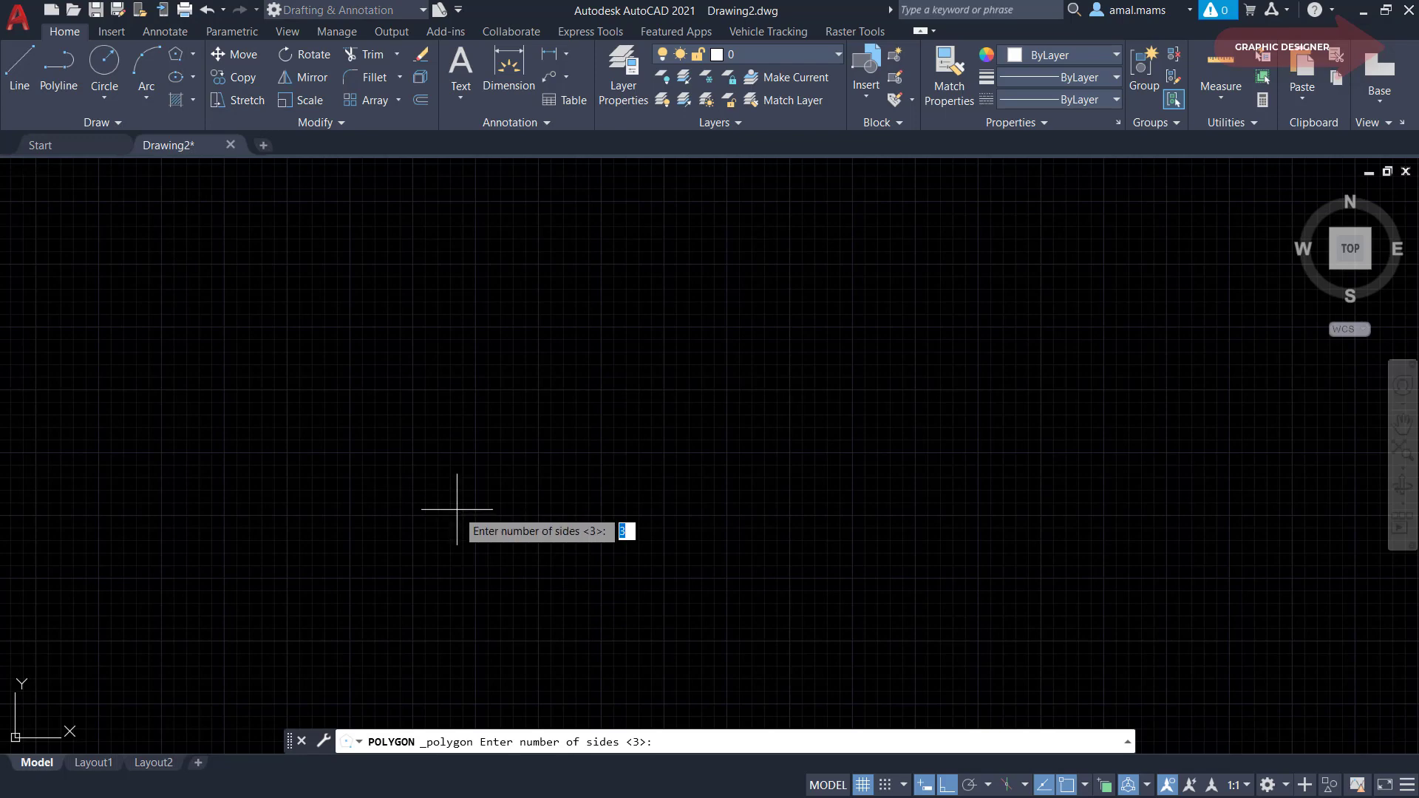
text(6)
key(Return)
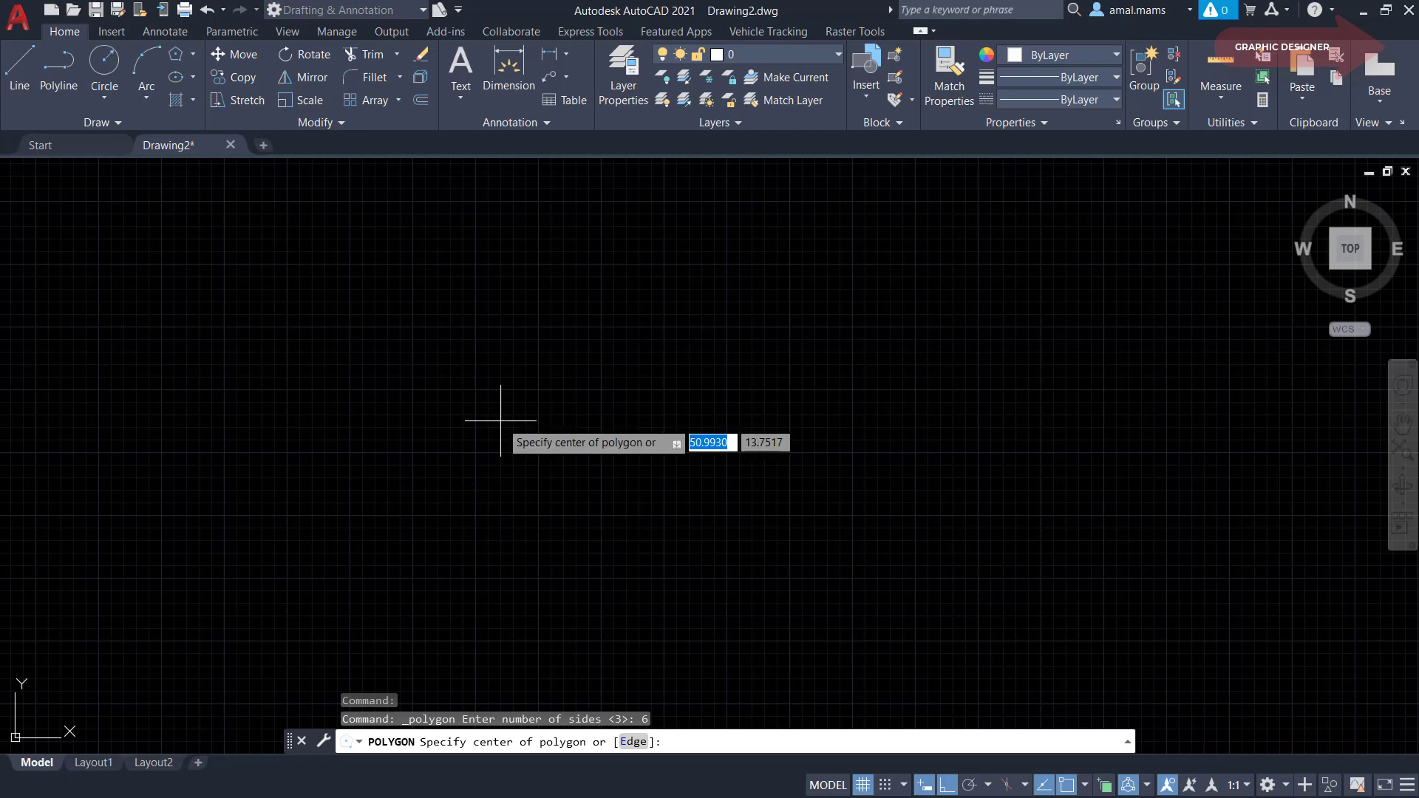
click(475, 455)
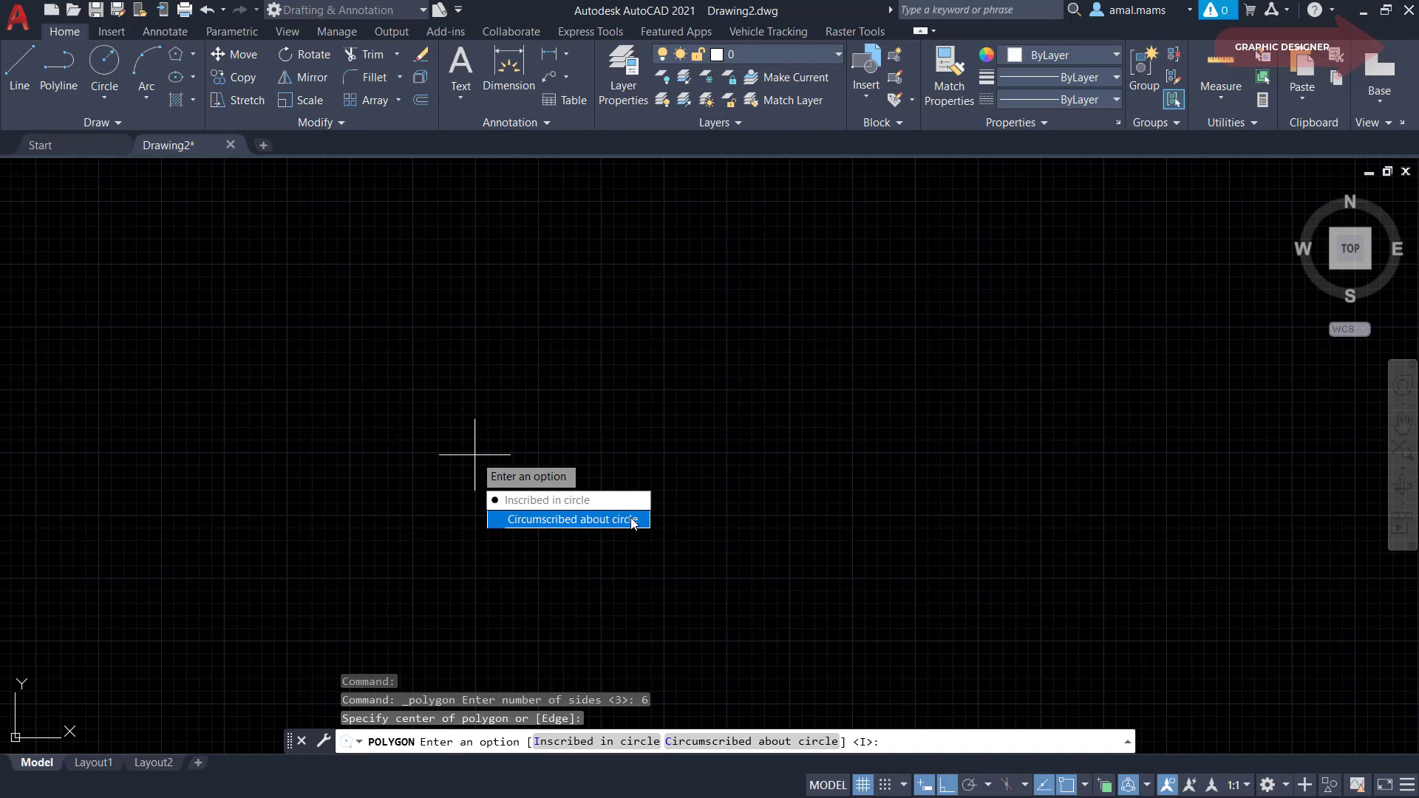
click(545, 502)
text(6)
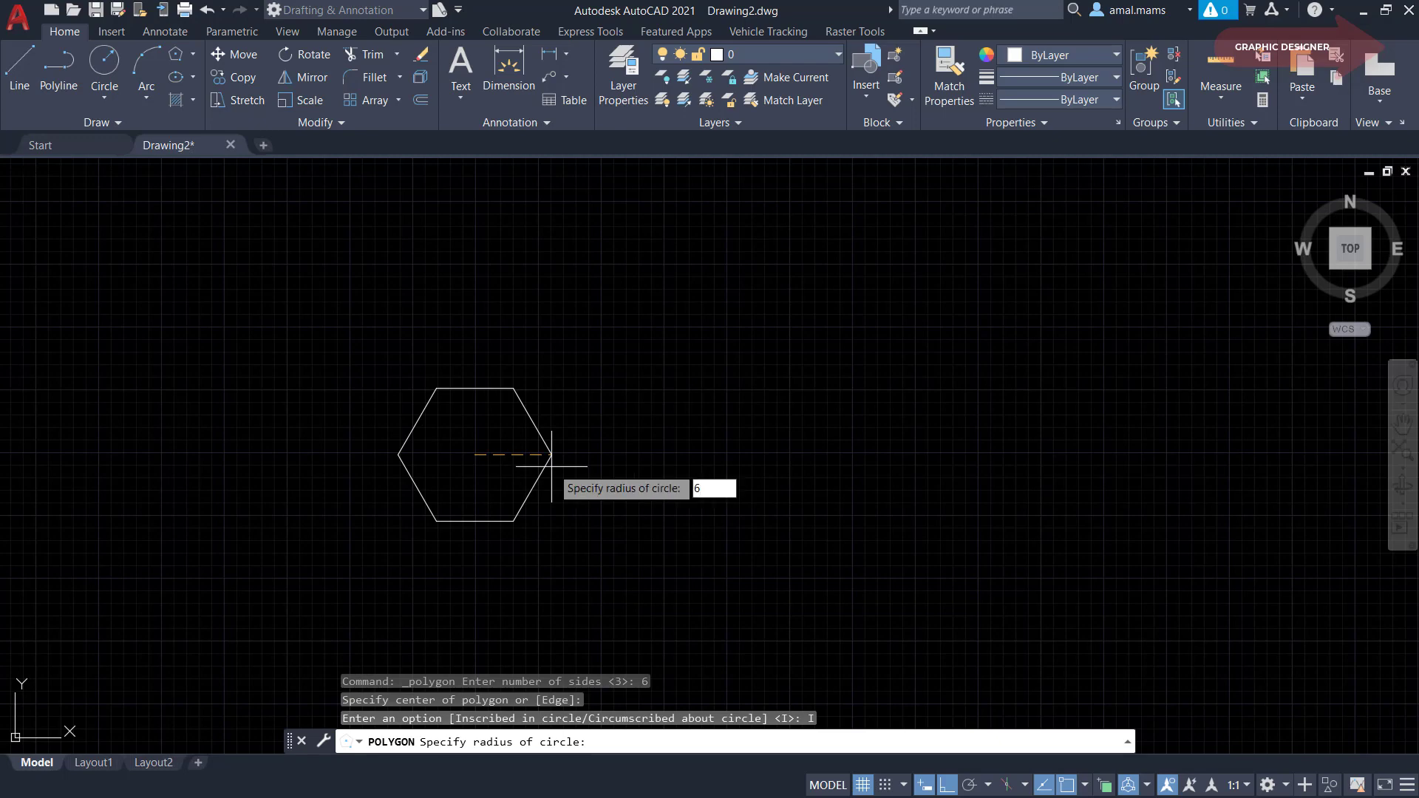
key(Return)
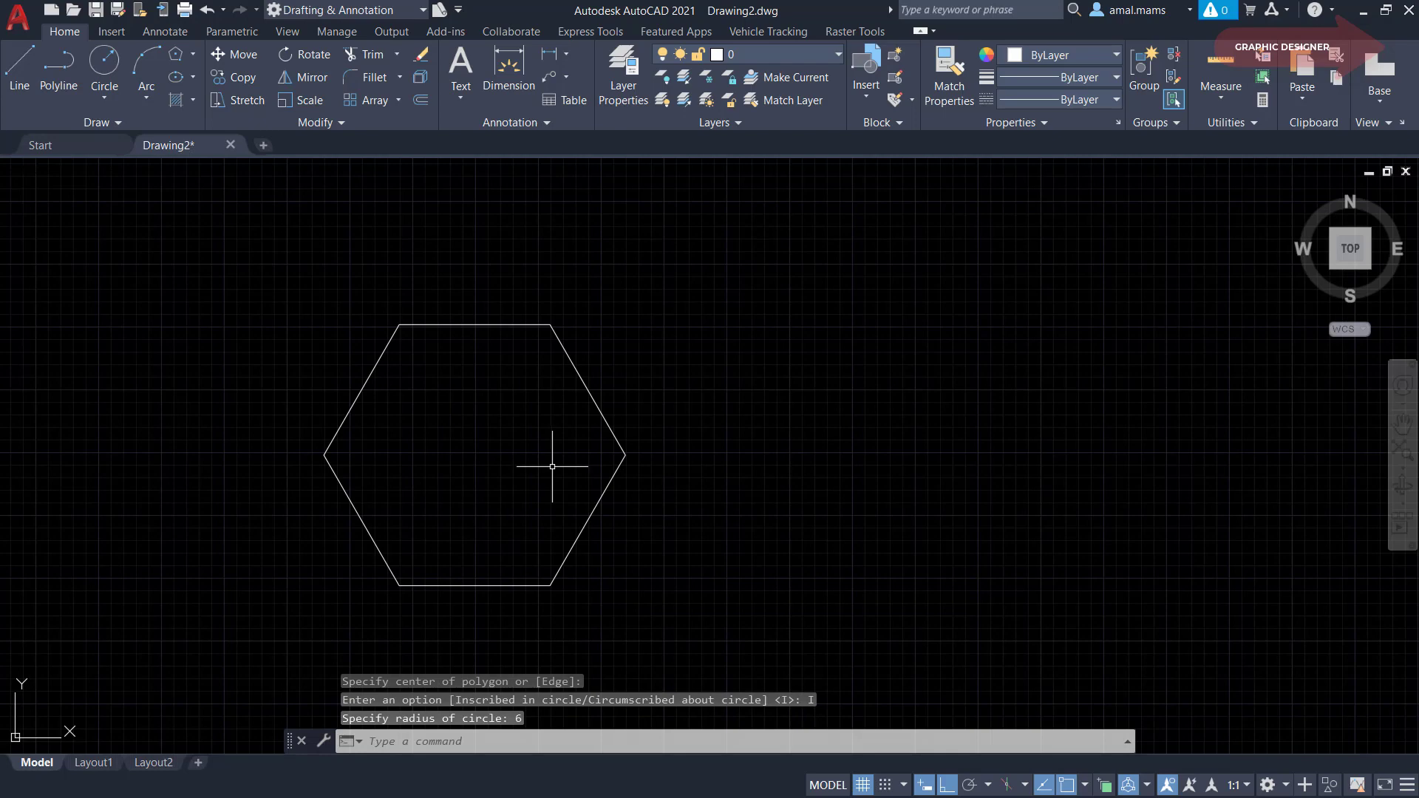
Step: Draw a circle centred on the hexagon's centre and passing through its right vertex
click(103, 67)
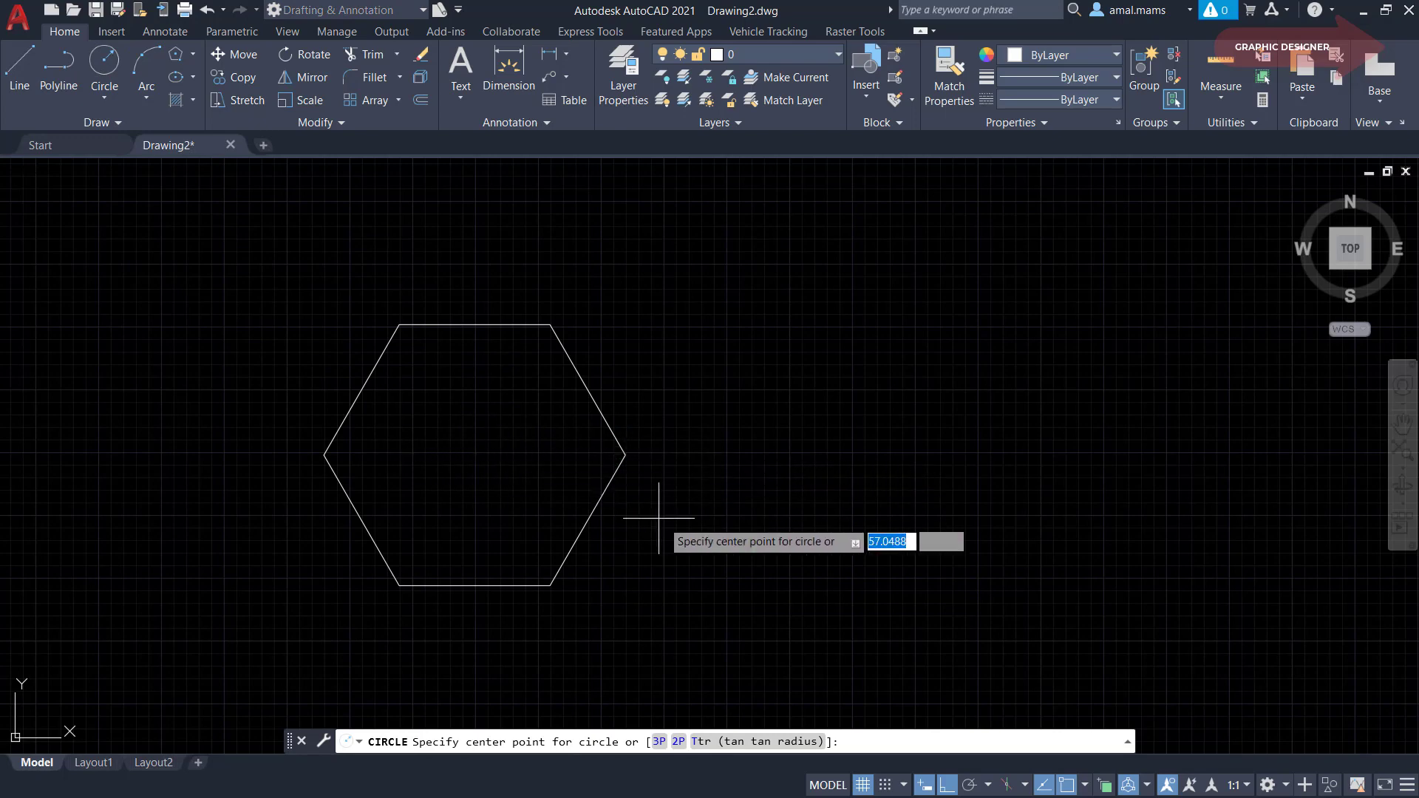
key(Left)
key(Left)
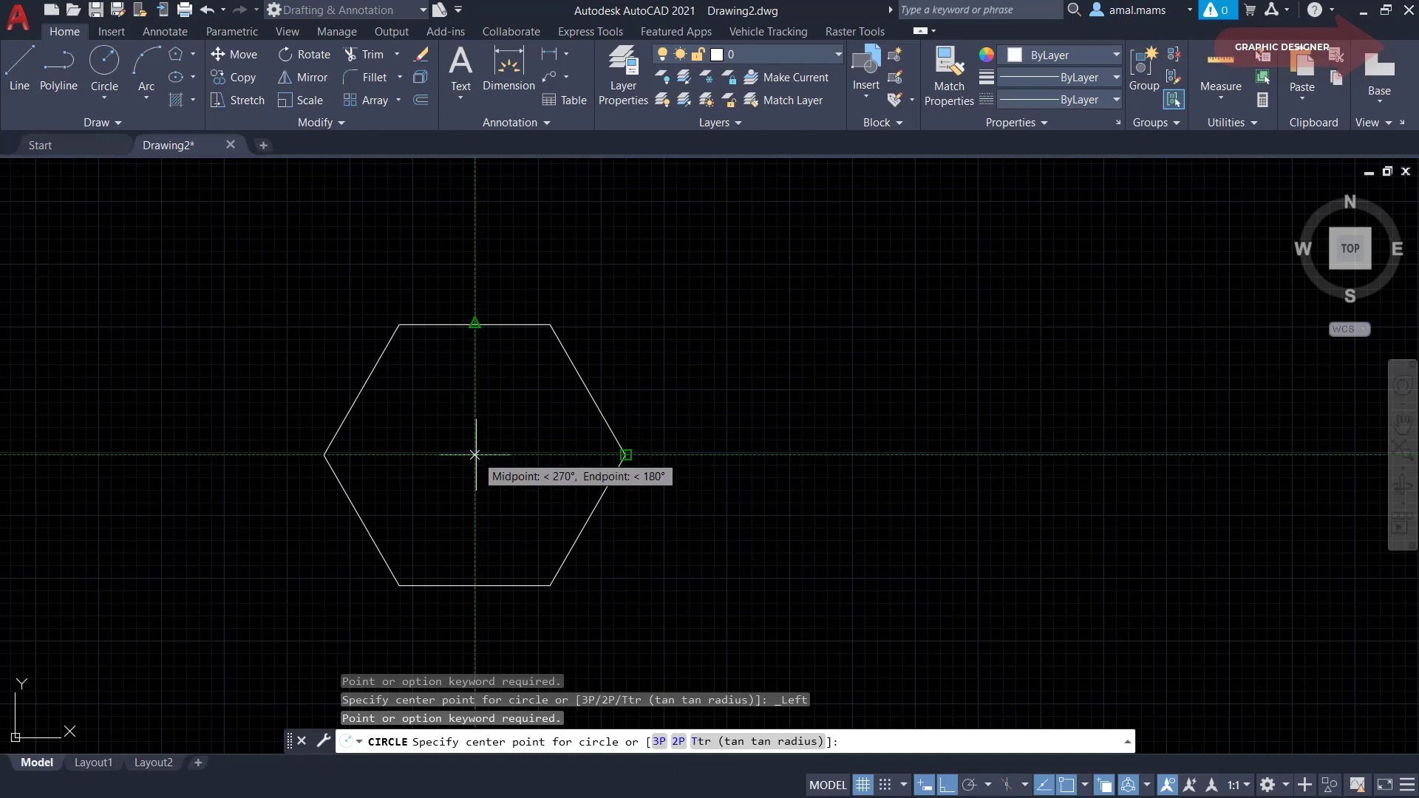
click(474, 455)
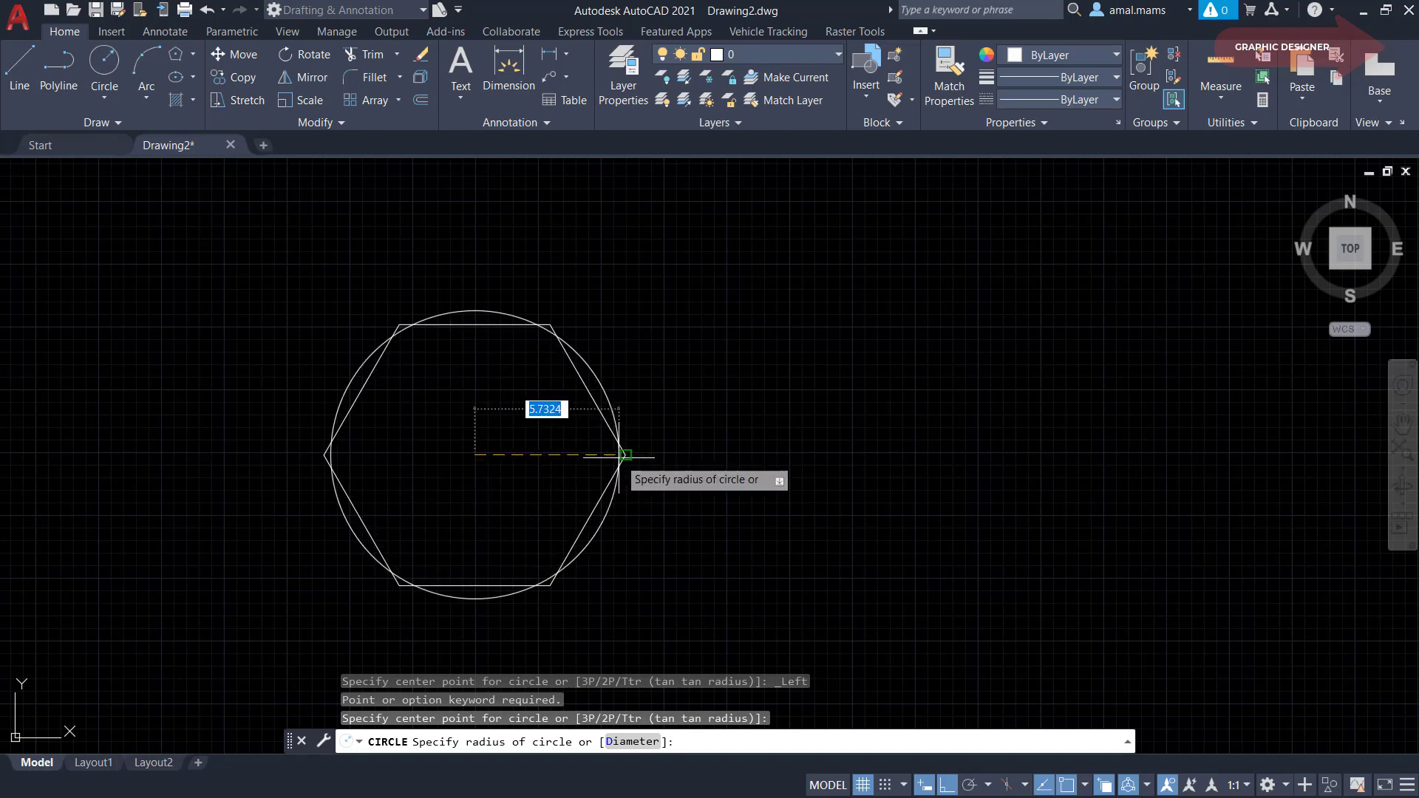
click(625, 454)
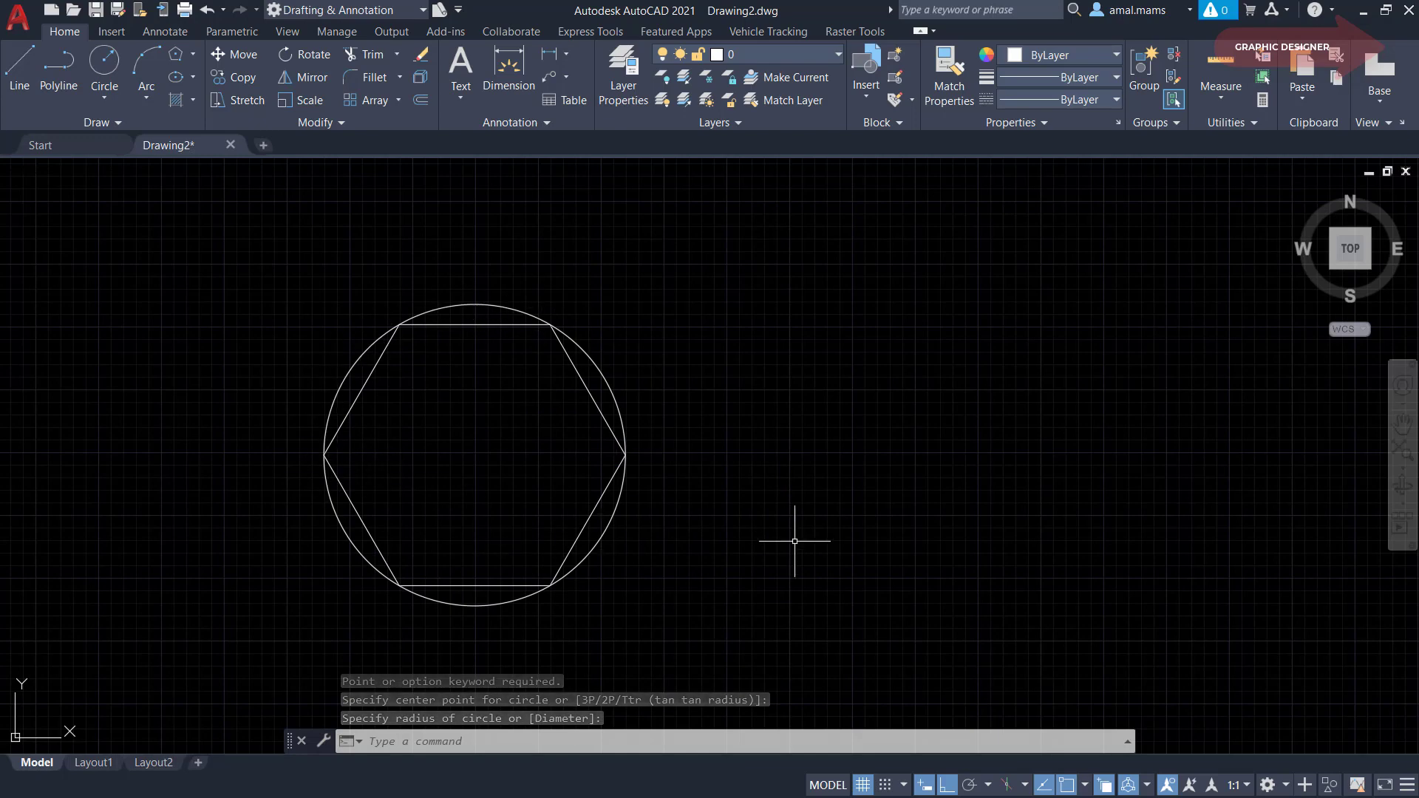
middle_drag(793, 543, 638, 533)
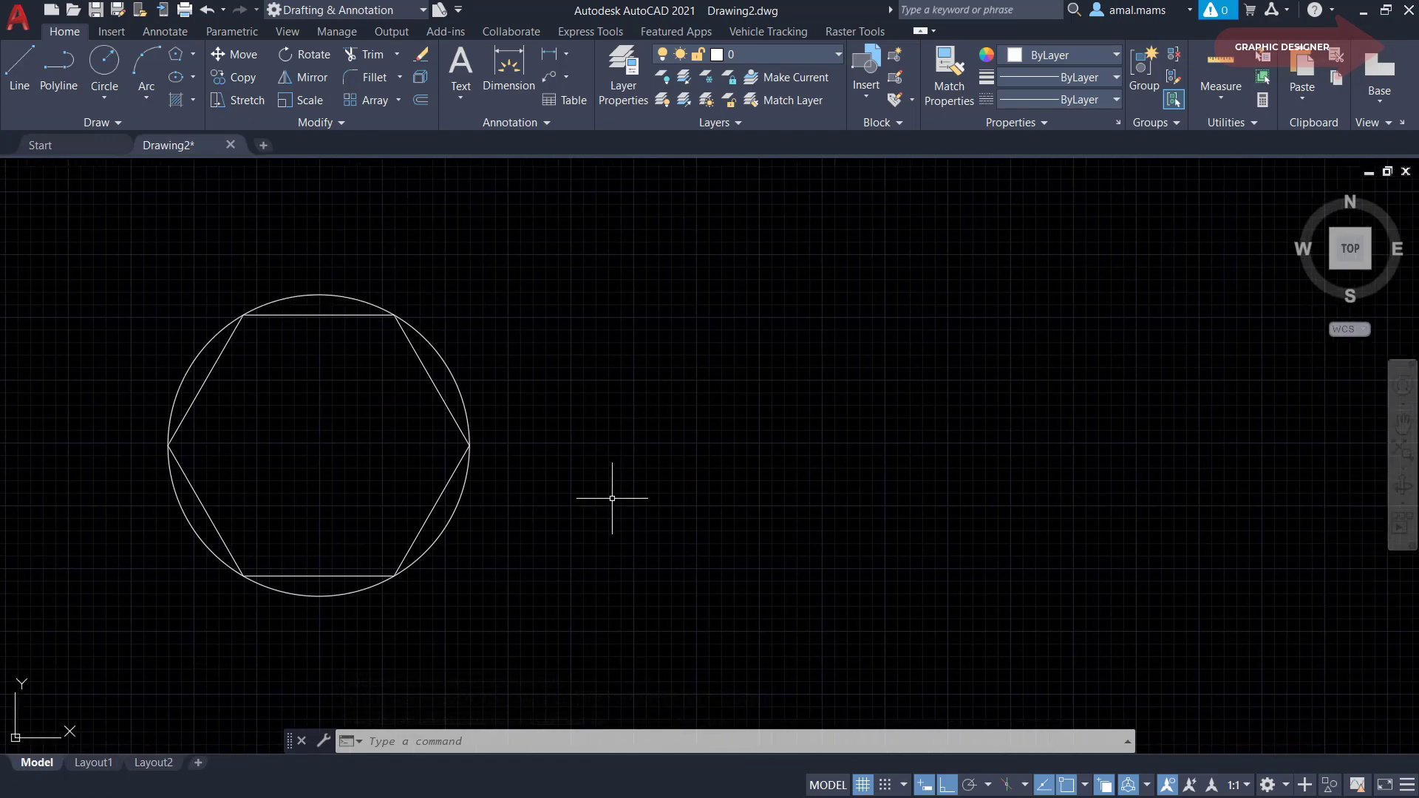
Step: Draw a radius-6 circle to the right of the first figure
click(109, 62)
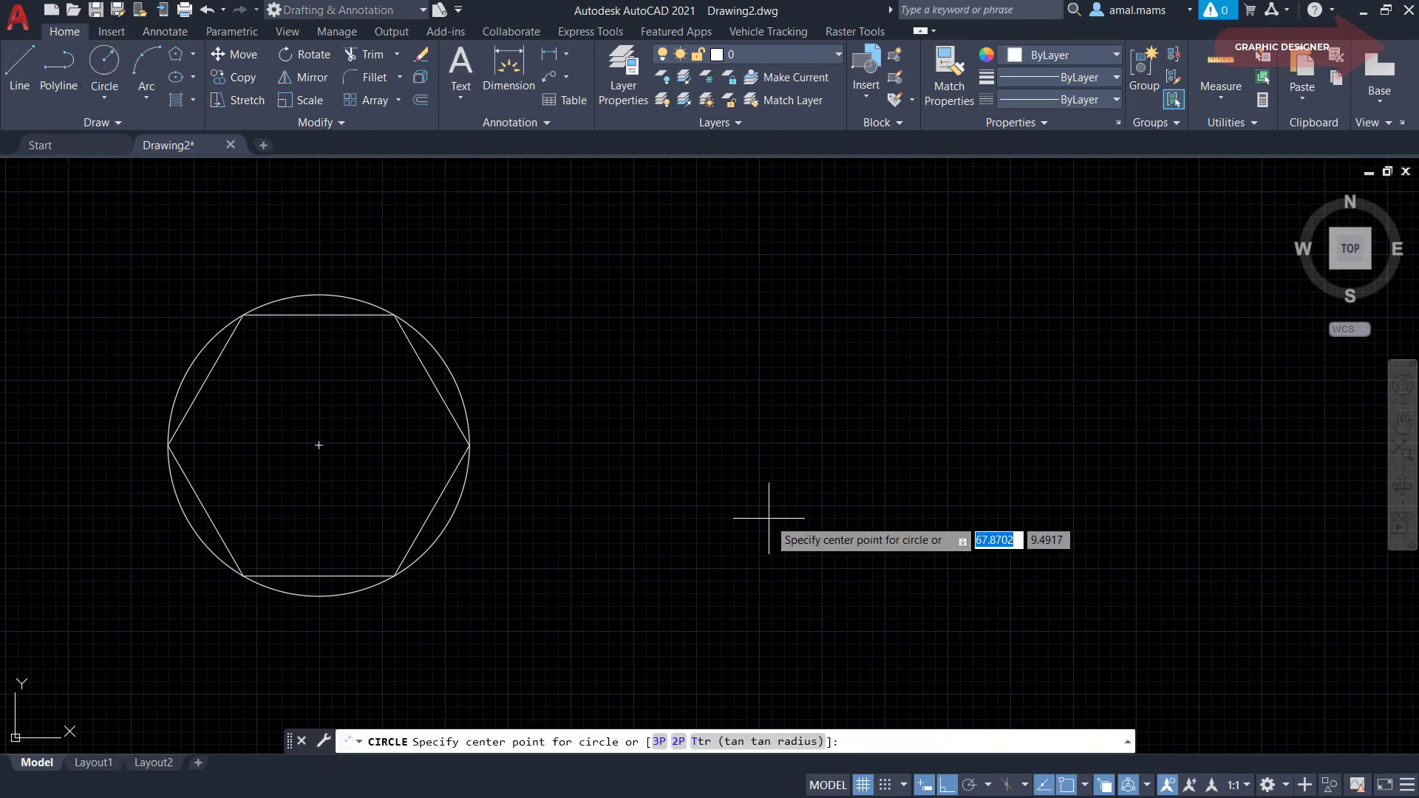
click(824, 446)
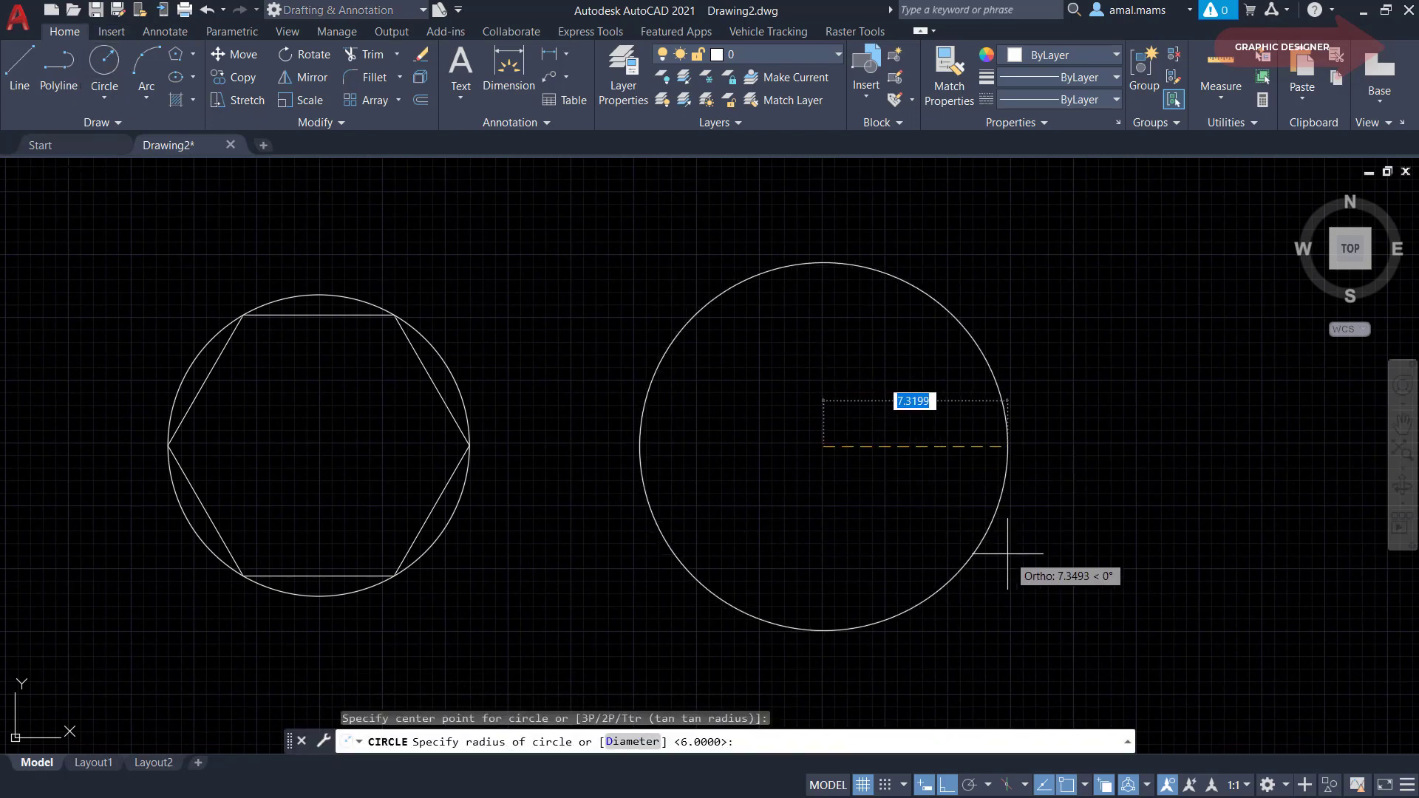
text(6)
key(Return)
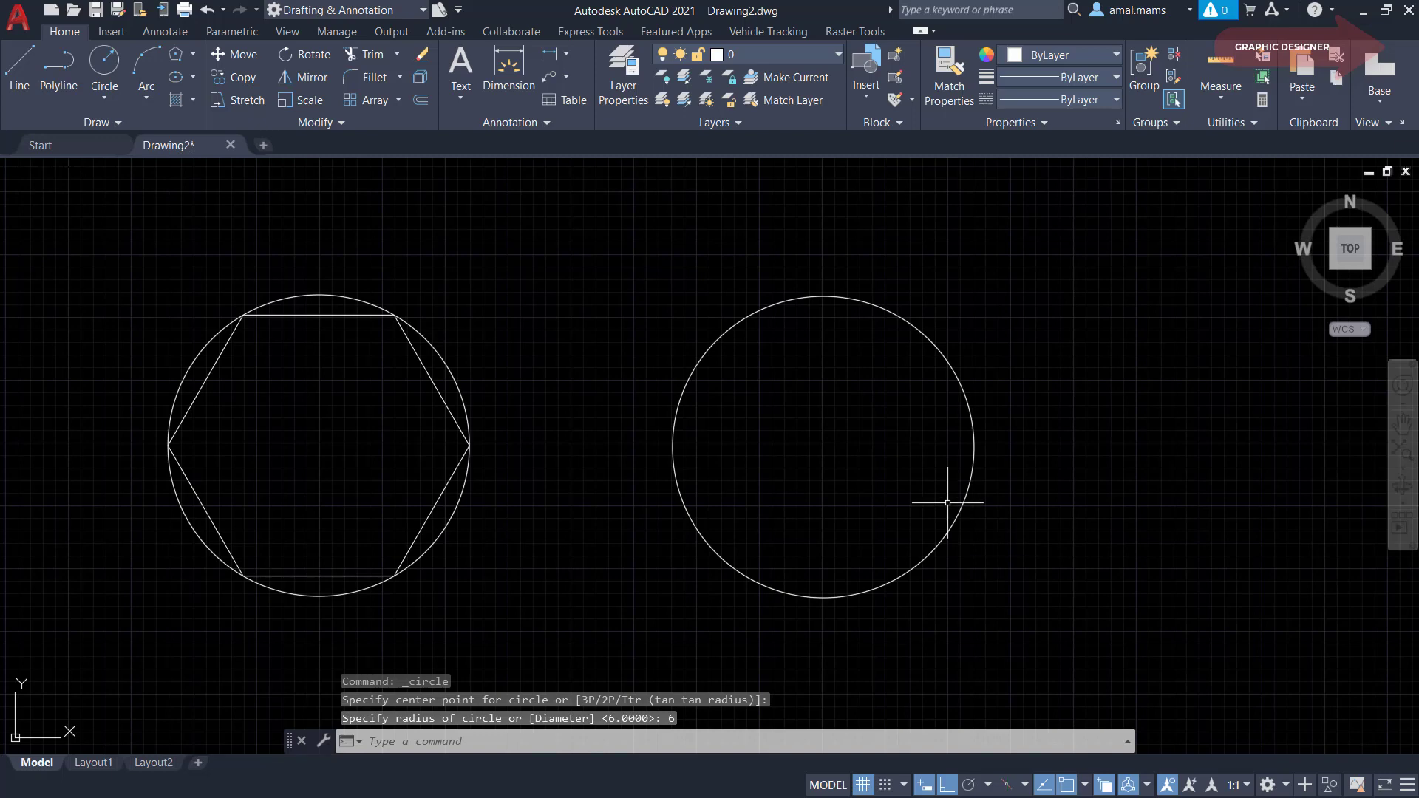
Step: Draw a 6-sided polygon centred on the new circle, inscribed with radius 6
click(176, 55)
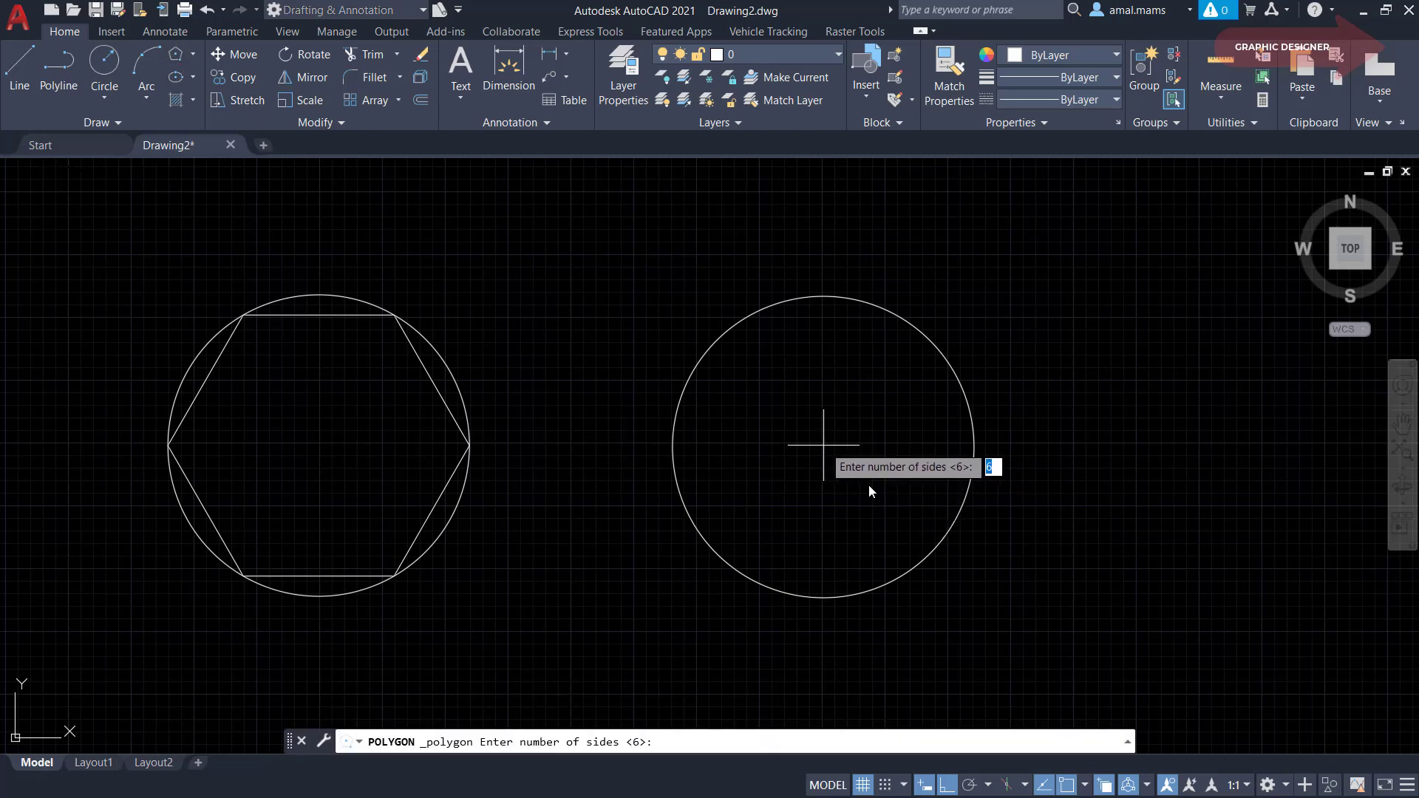
shift+right_click(905, 525)
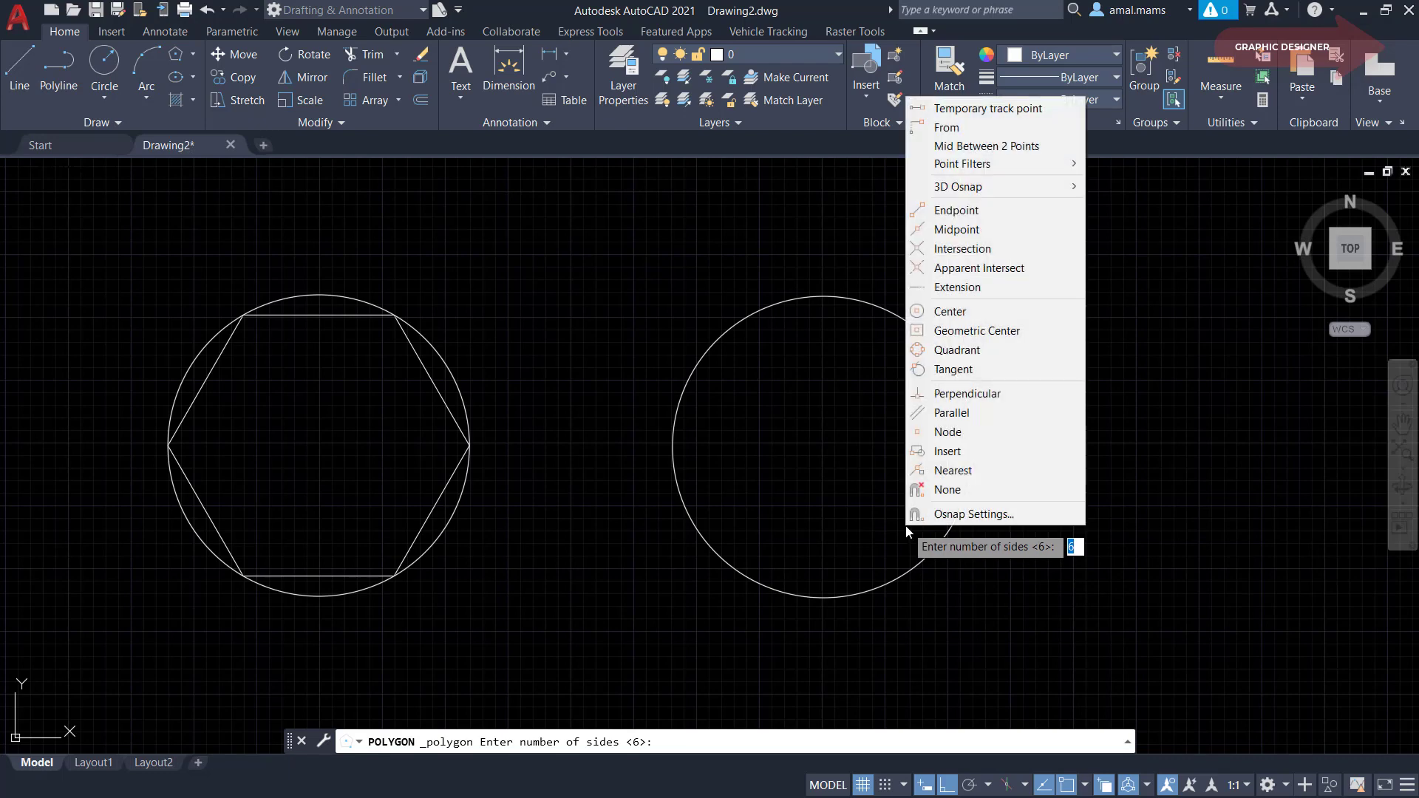
key(Escape)
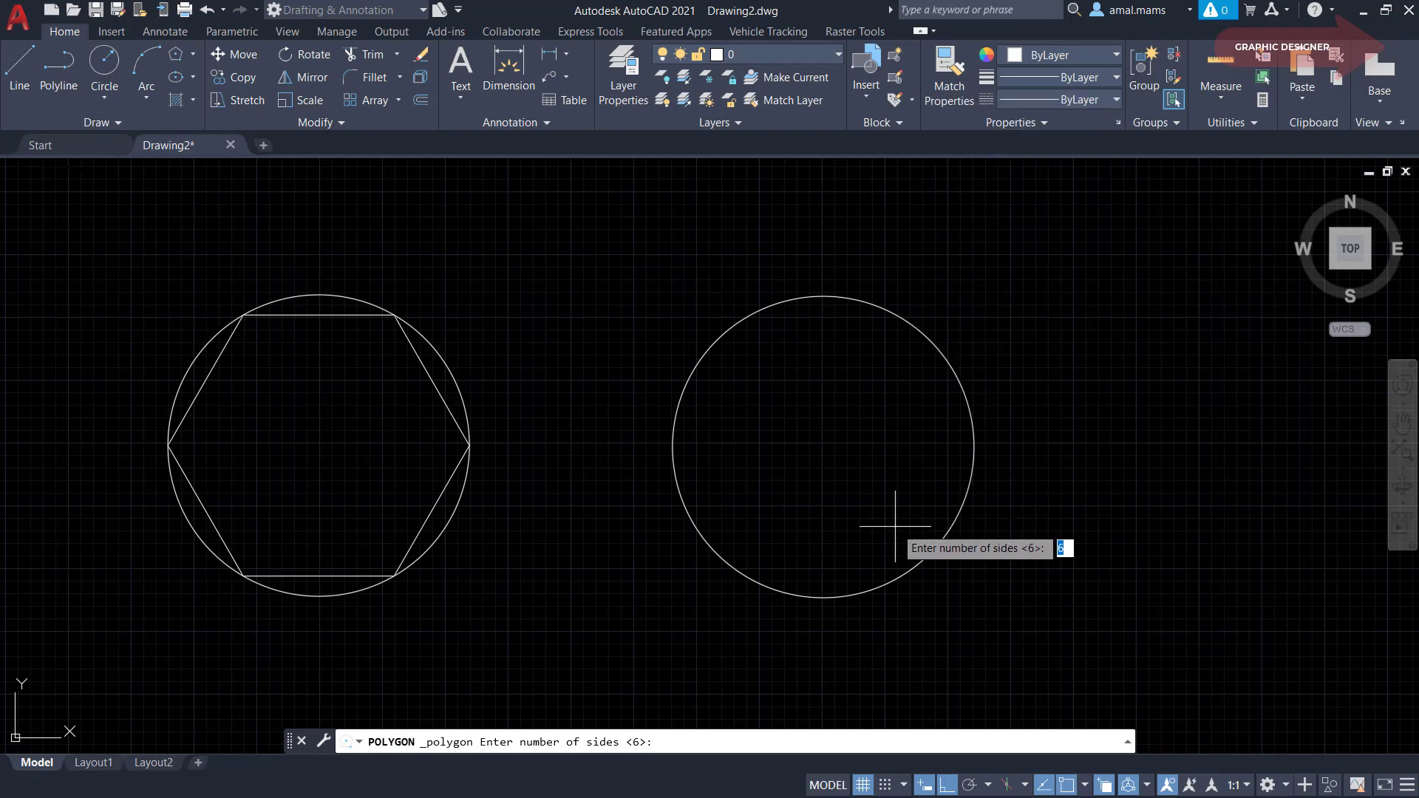
key(Return)
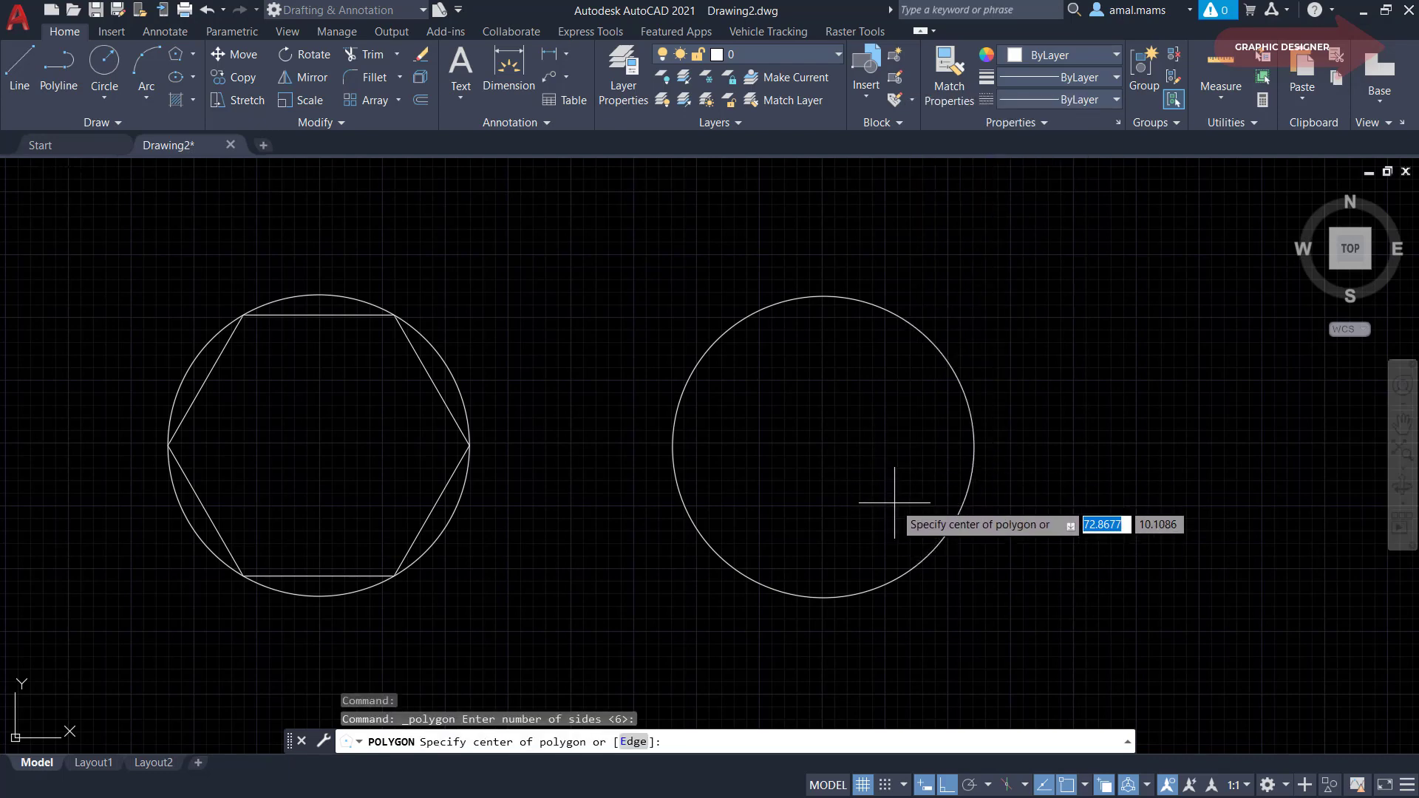
click(932, 544)
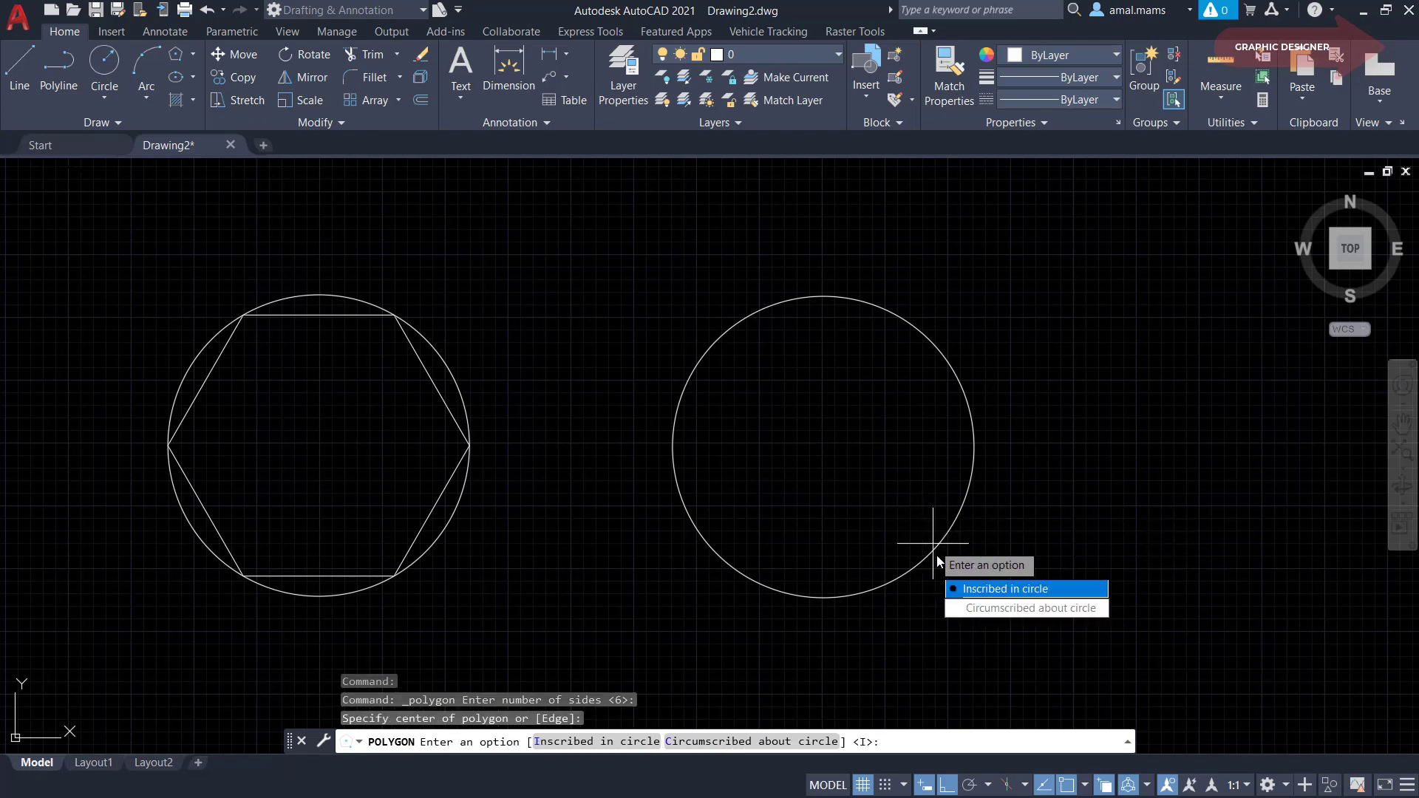
click(582, 743)
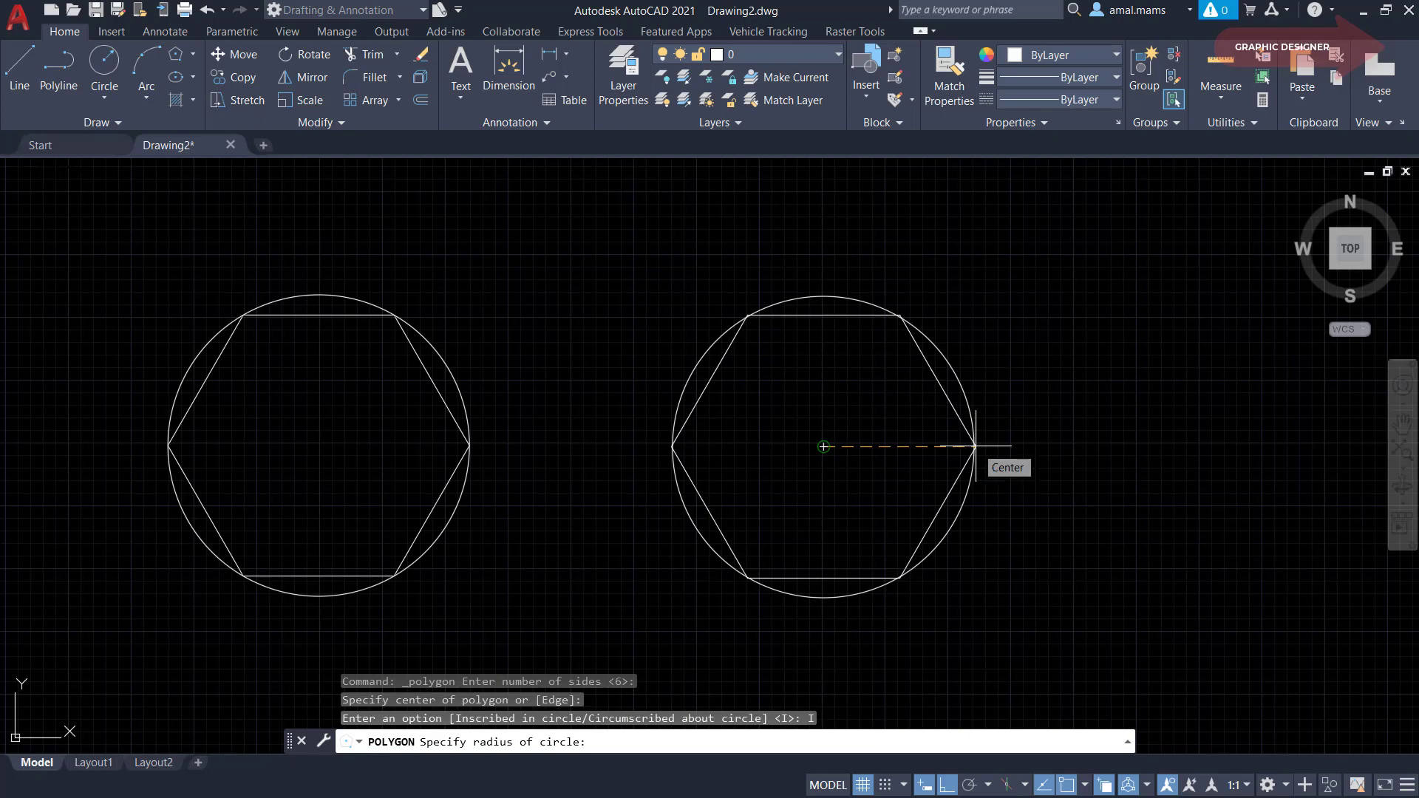
text(6)
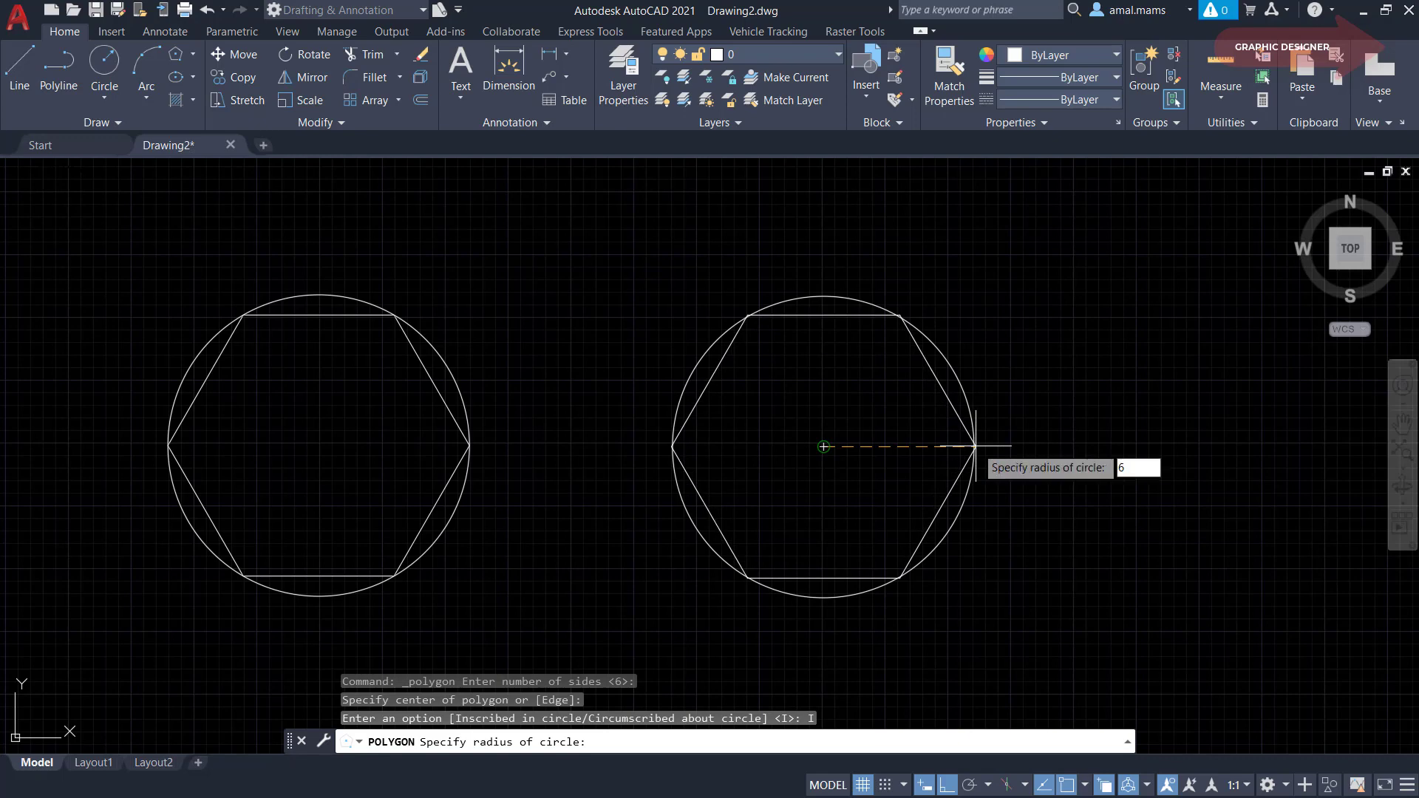
key(Return)
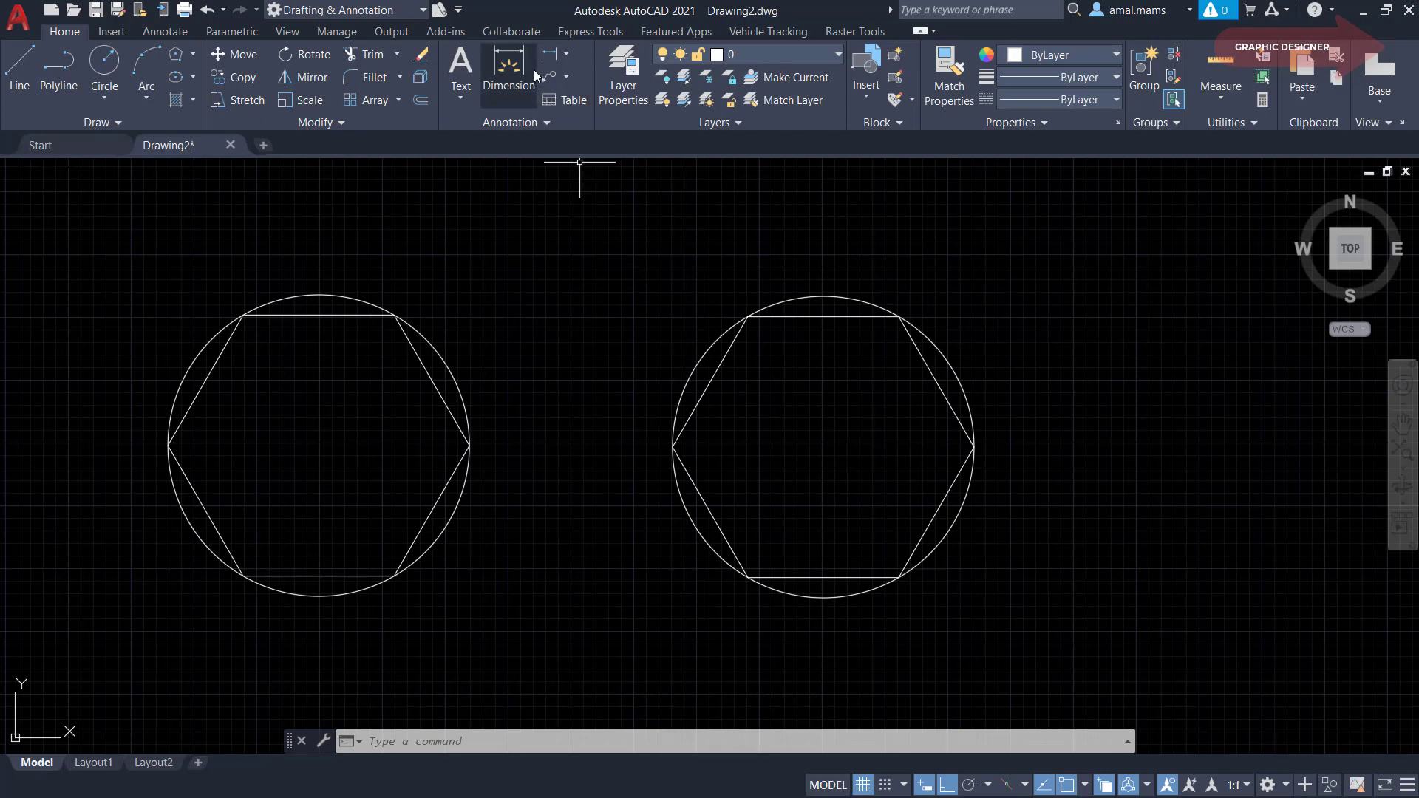
Step: Dimension centre to right vertex as 6.0000 above the right hexagon, then undo the zoom with U
click(547, 56)
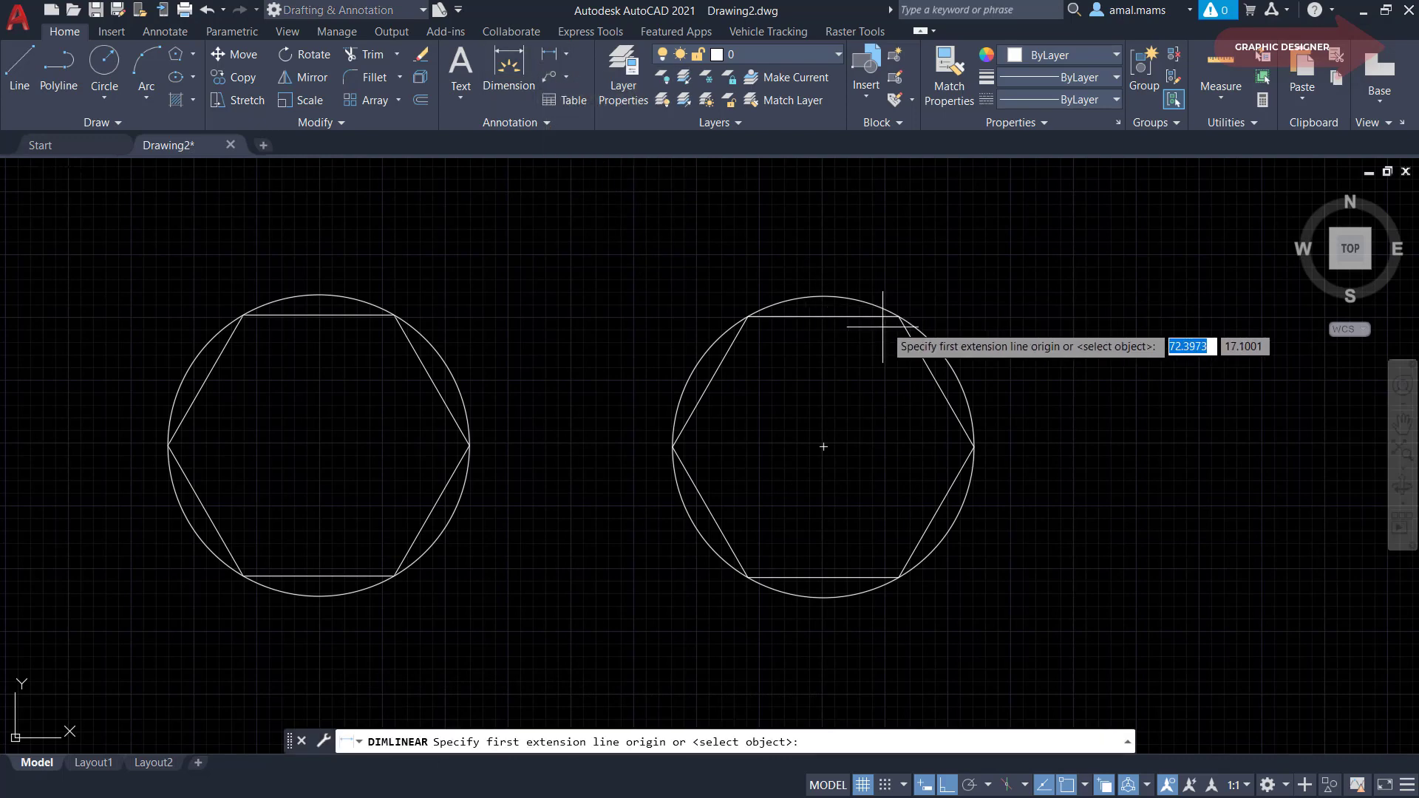
click(823, 447)
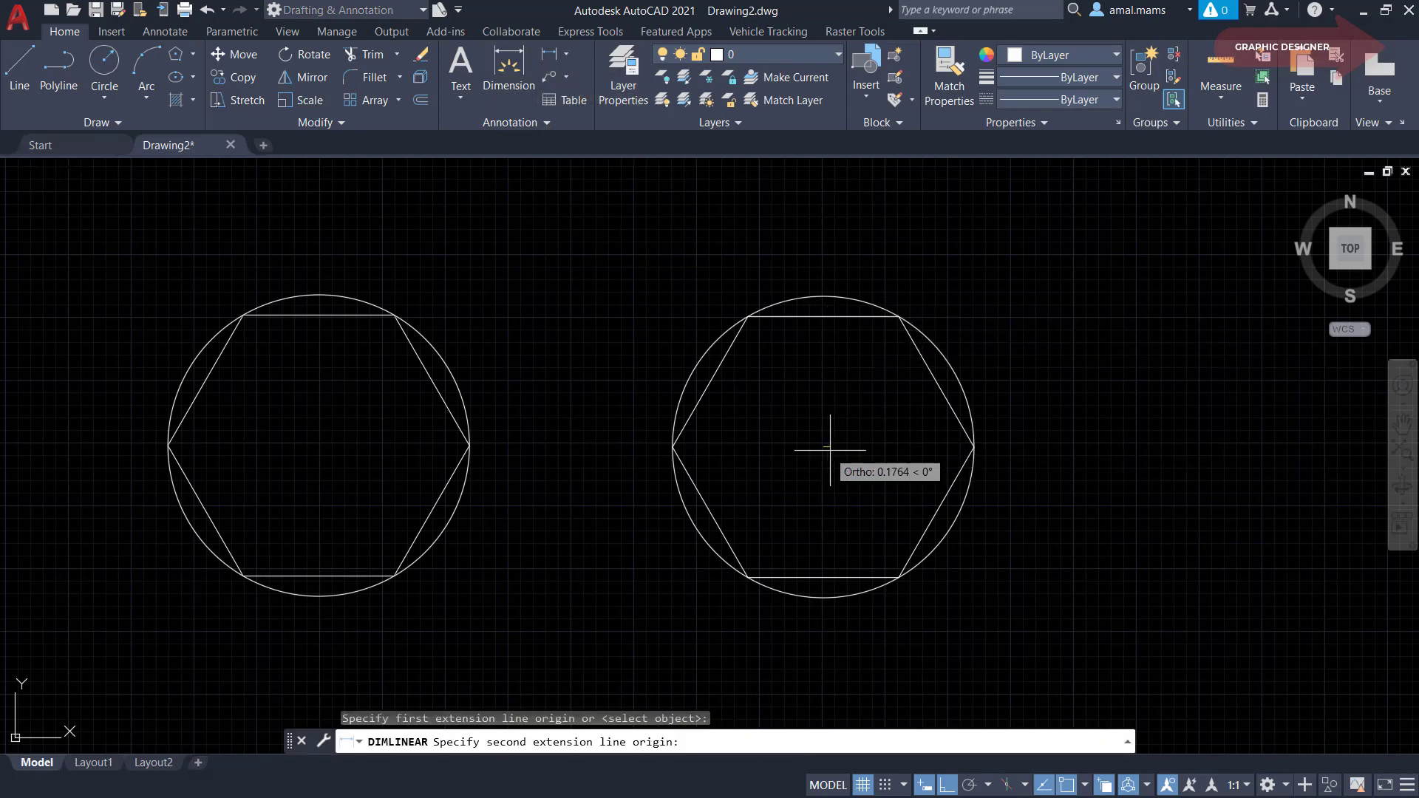
click(975, 446)
click(1014, 277)
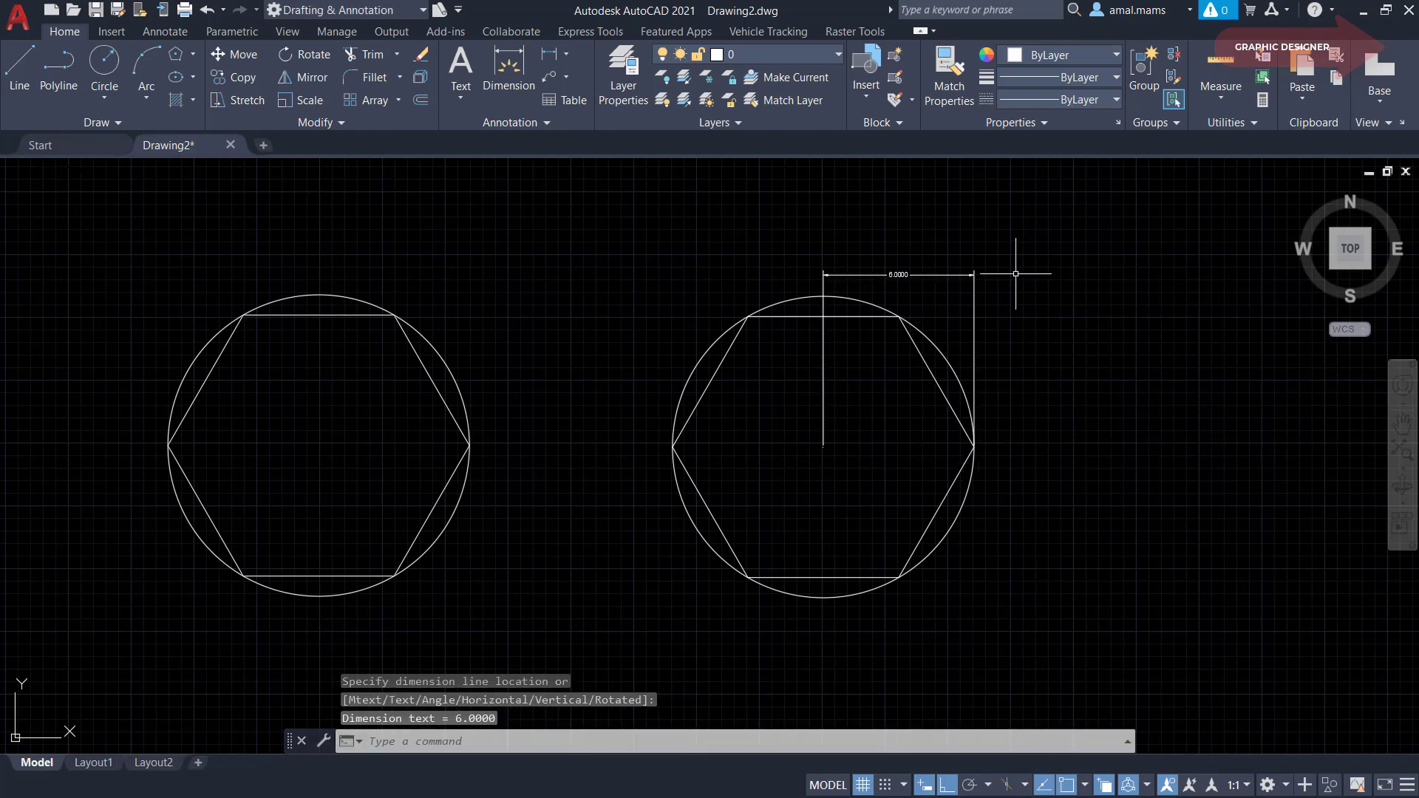
scroll(908, 276, up, 6)
scroll(905, 274, down, 8)
scroll(941, 356, up, 4)
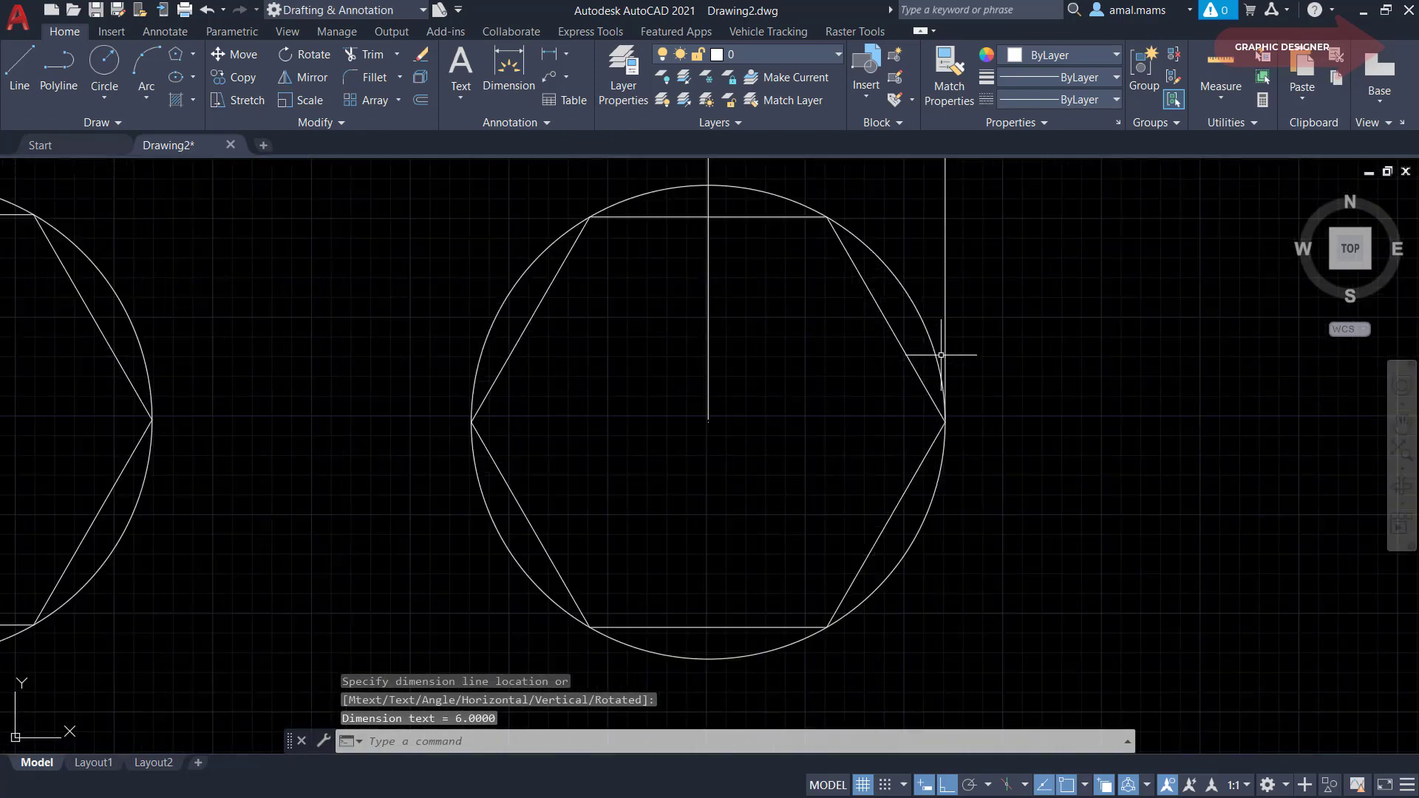
text(U)
key(Return)
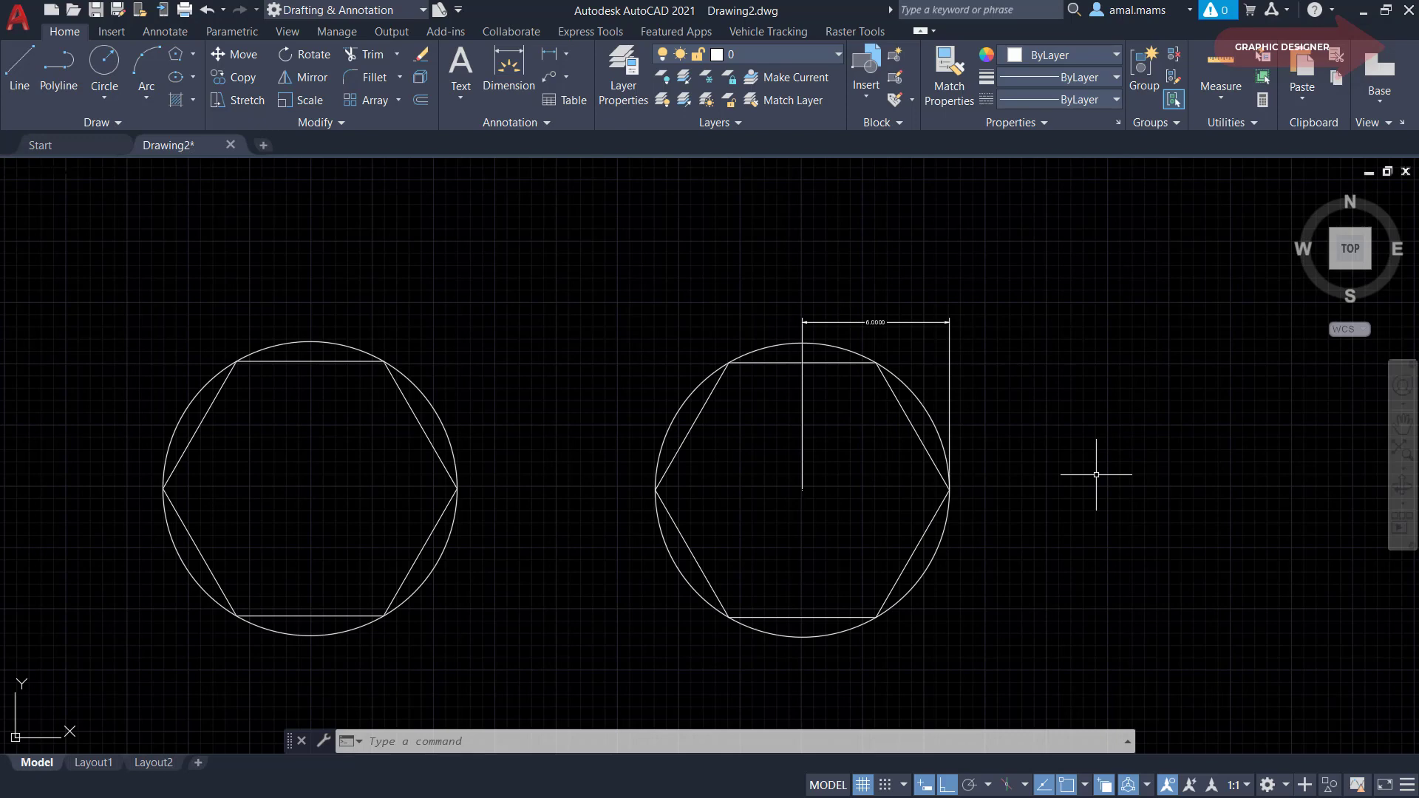
Step: Pan to clear space on the right and draw a circle of radius 6 there
middle_drag(1096, 476, 593, 447)
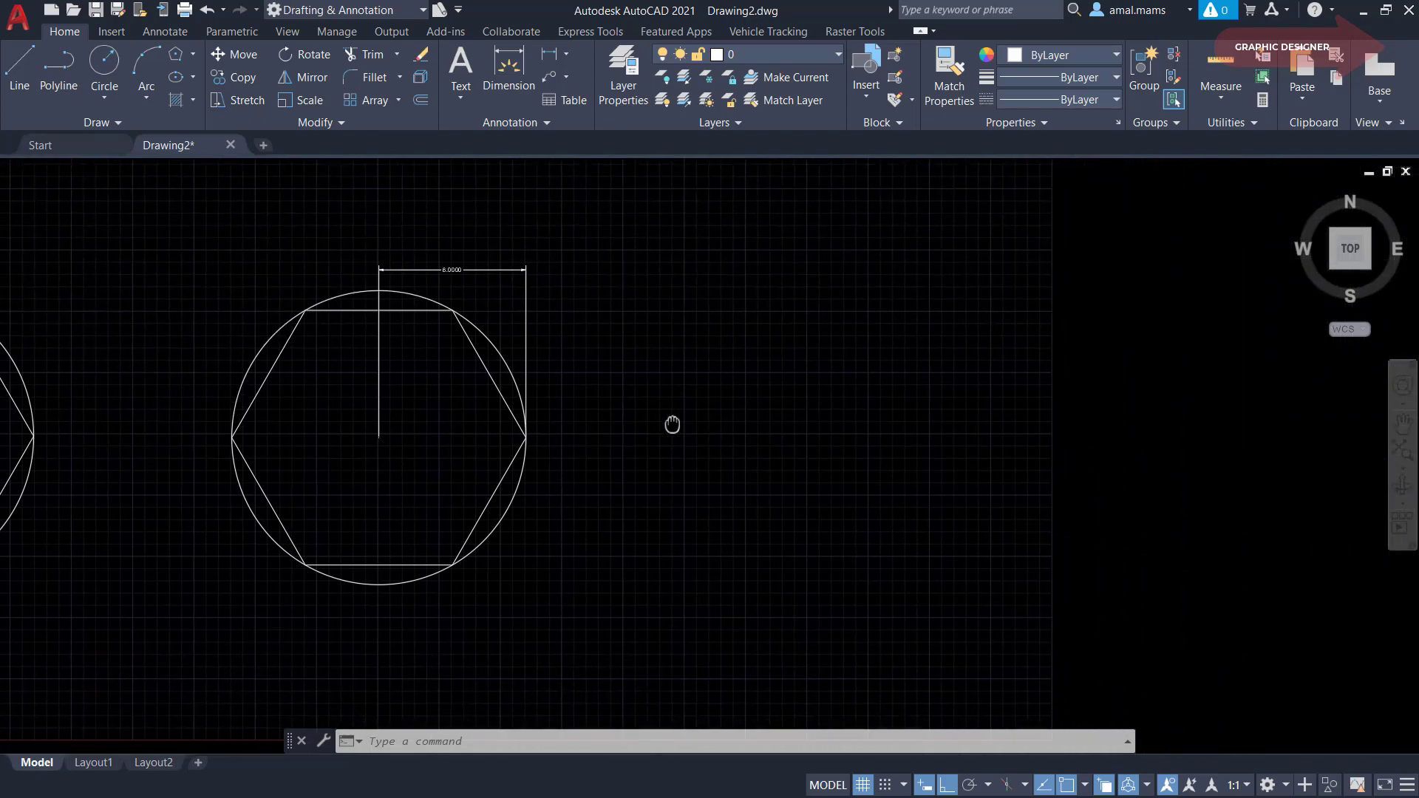
click(104, 62)
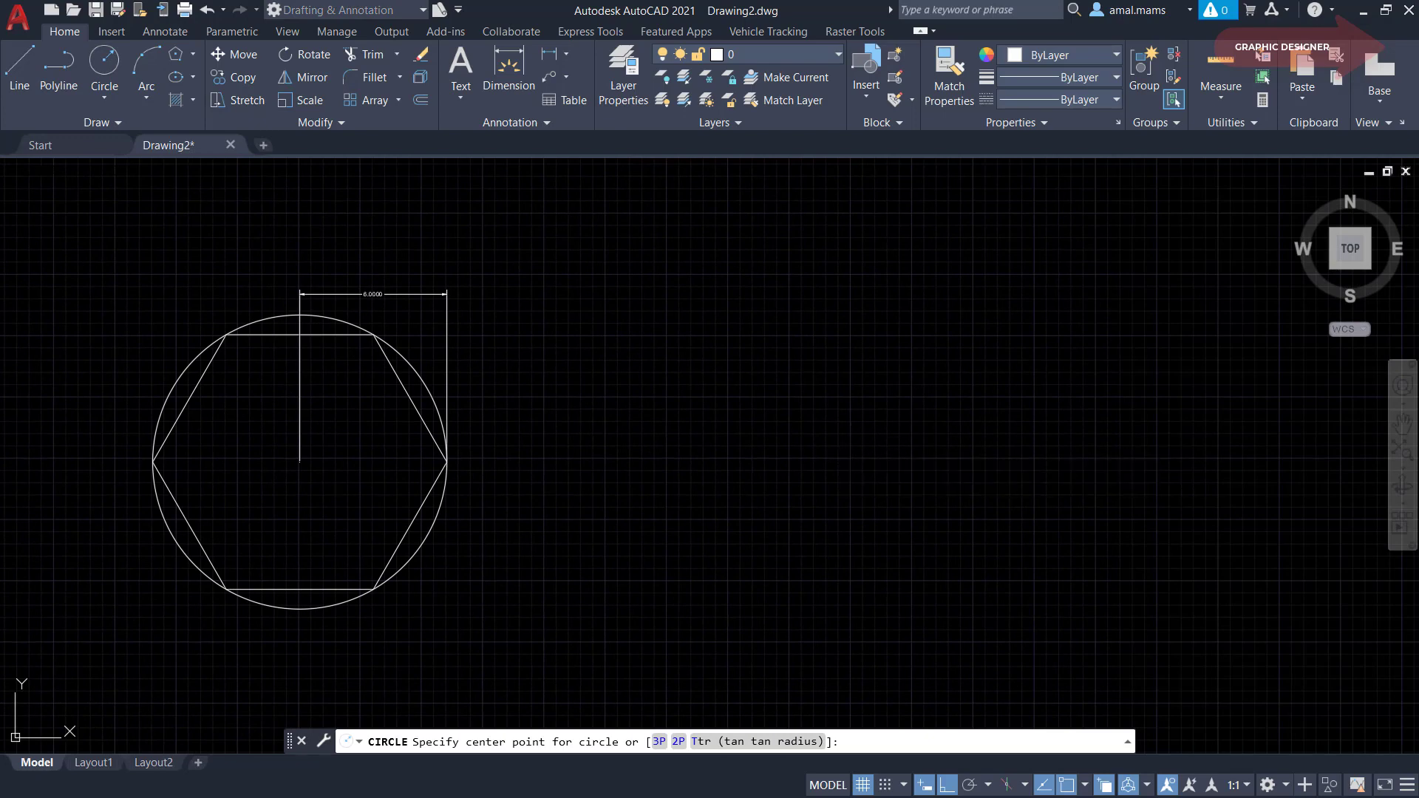
click(852, 459)
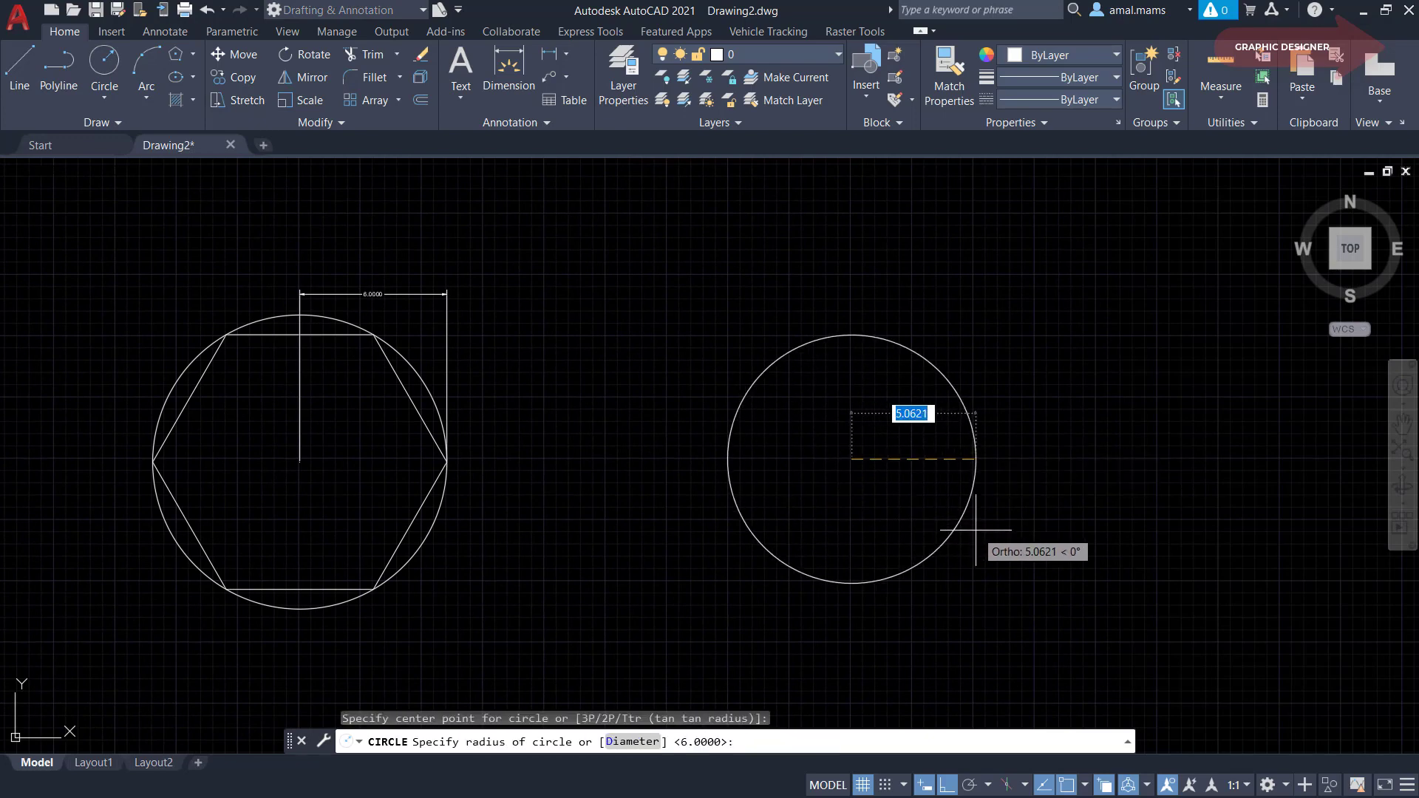
text(6)
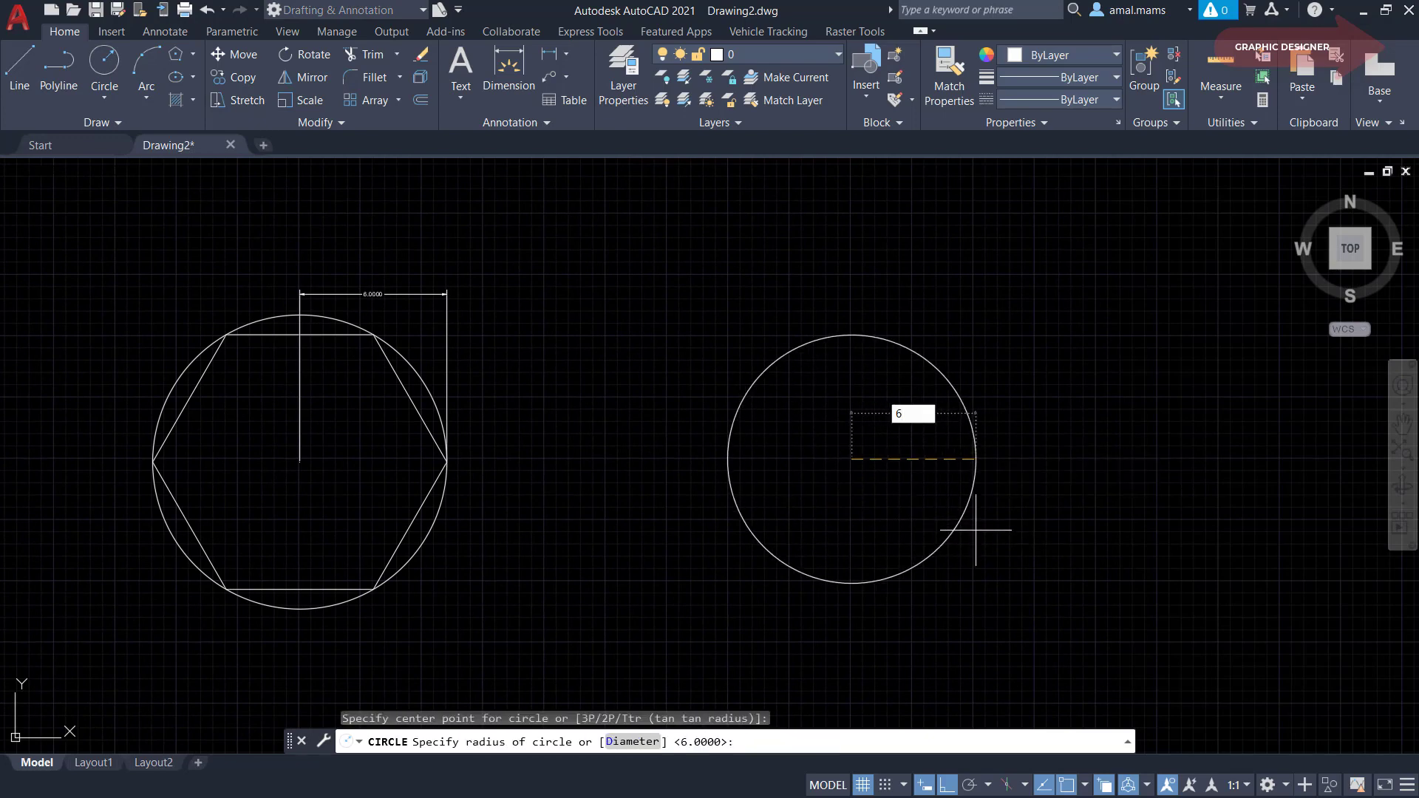
key(Return)
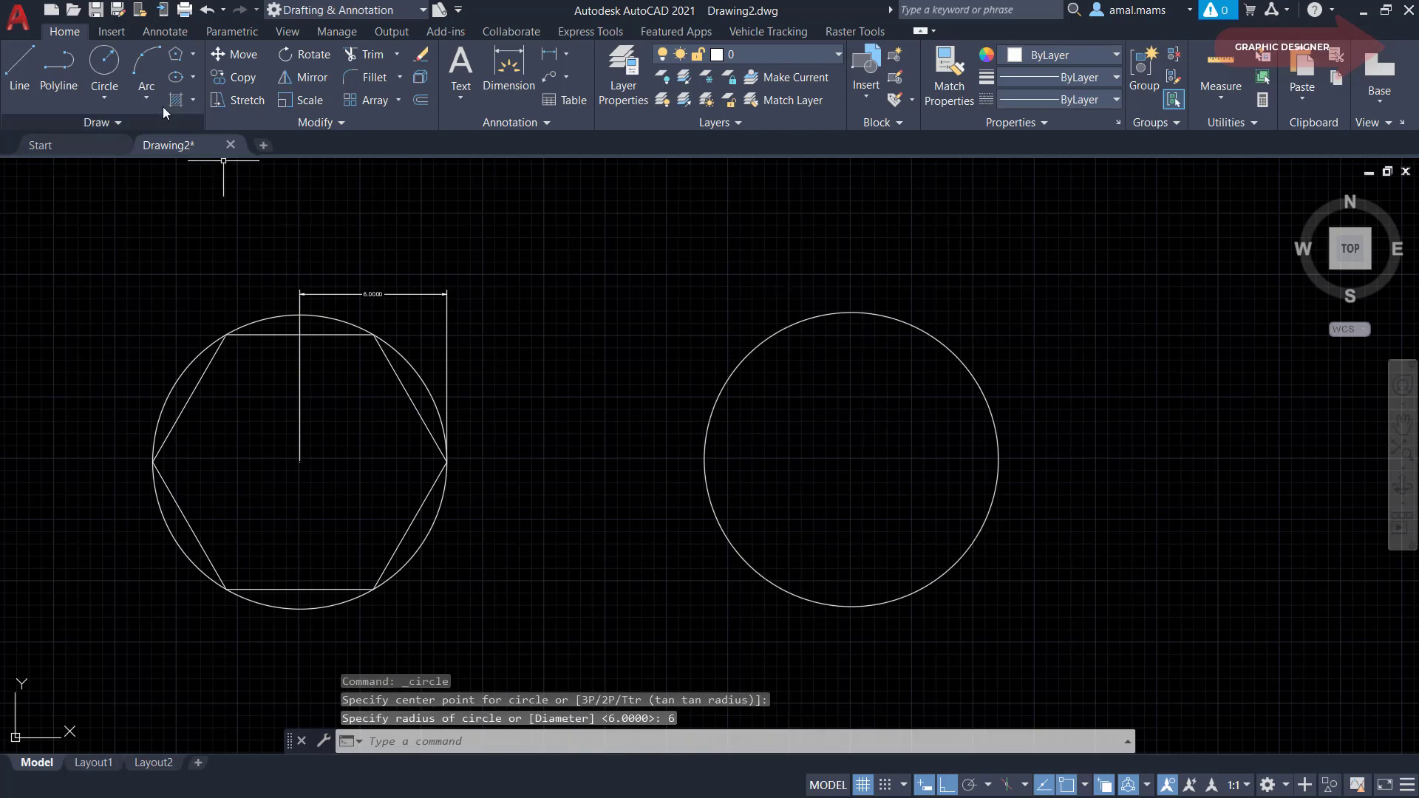
Step: Draw a 6-sided polygon centred on that circle, circumscribed about it with radius 6
click(175, 54)
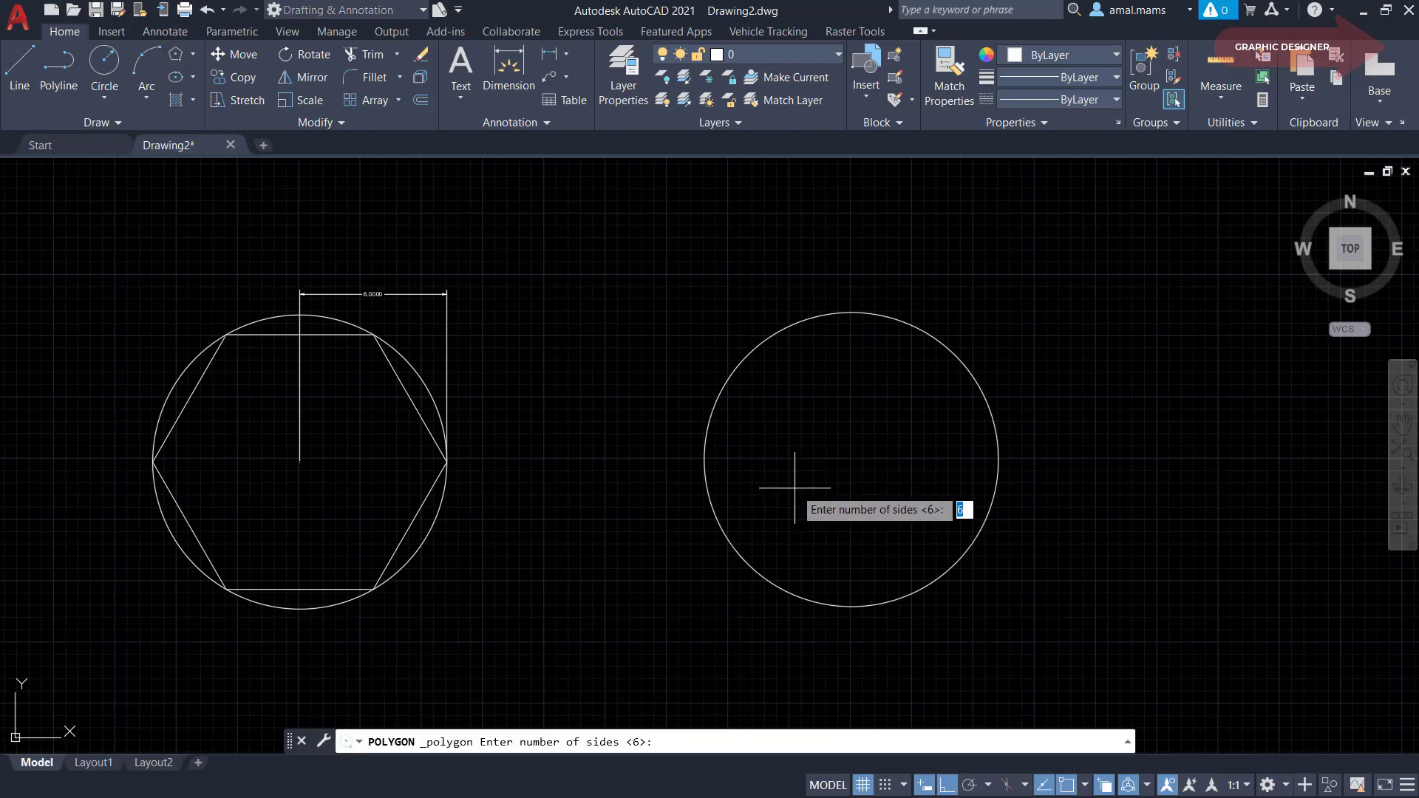
key(Return)
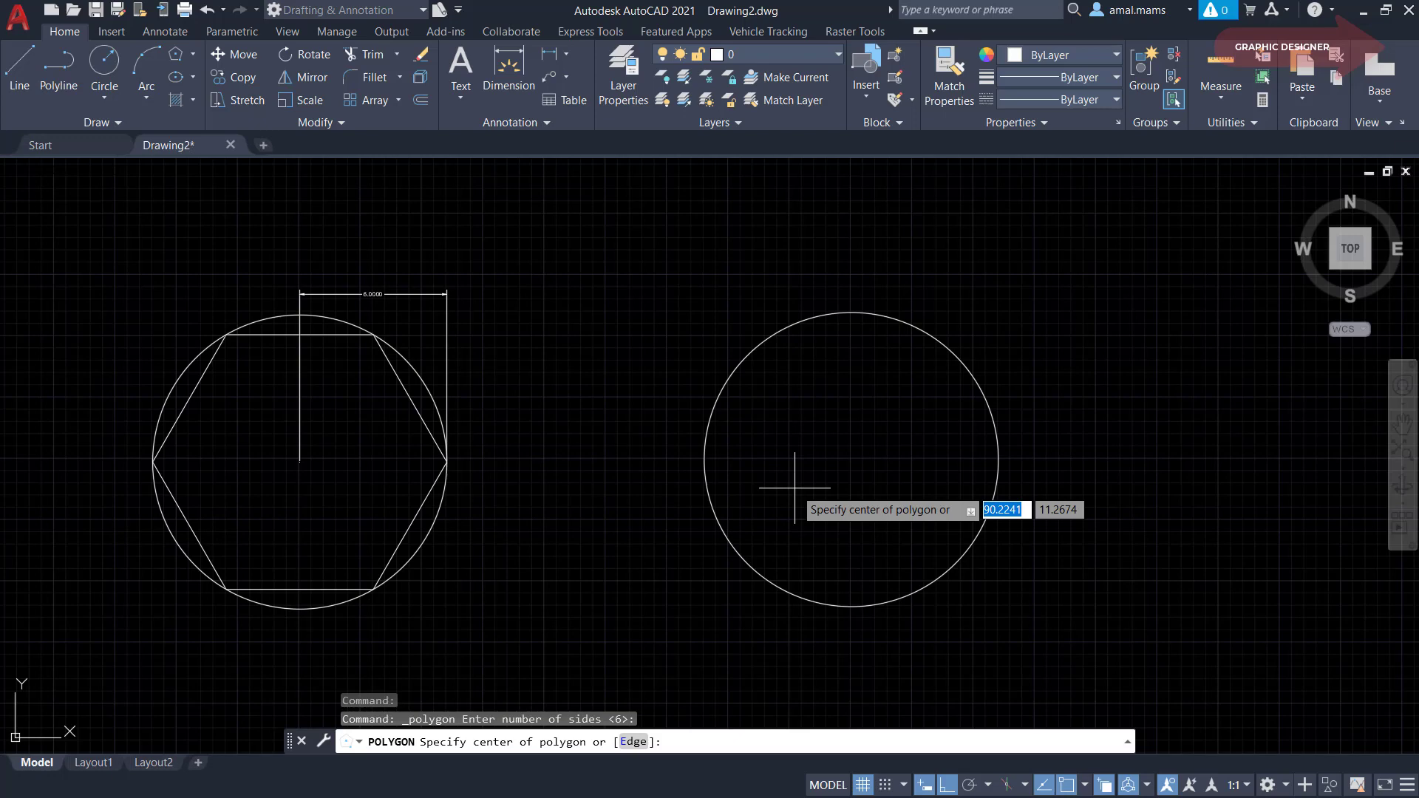
click(941, 569)
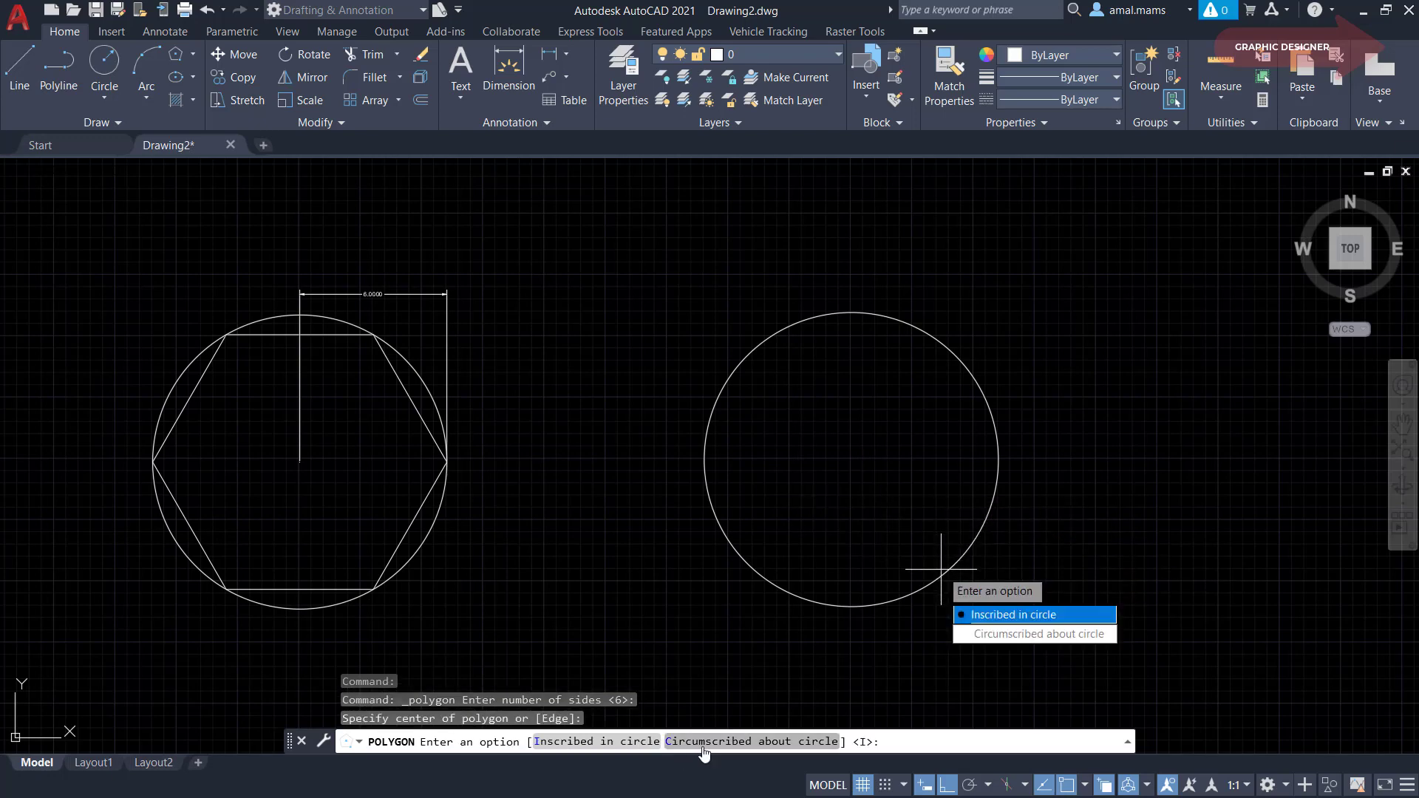
click(749, 742)
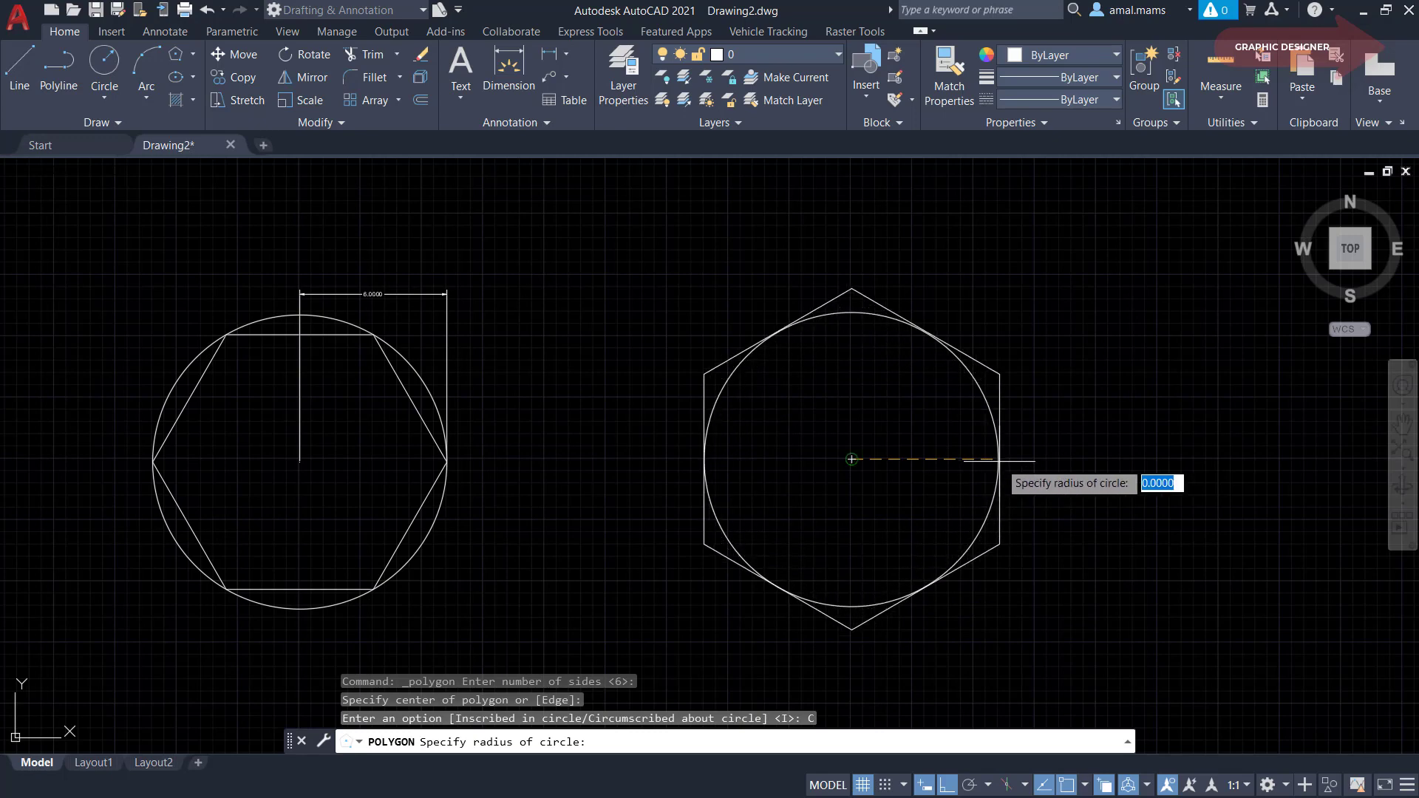
text(6)
key(Return)
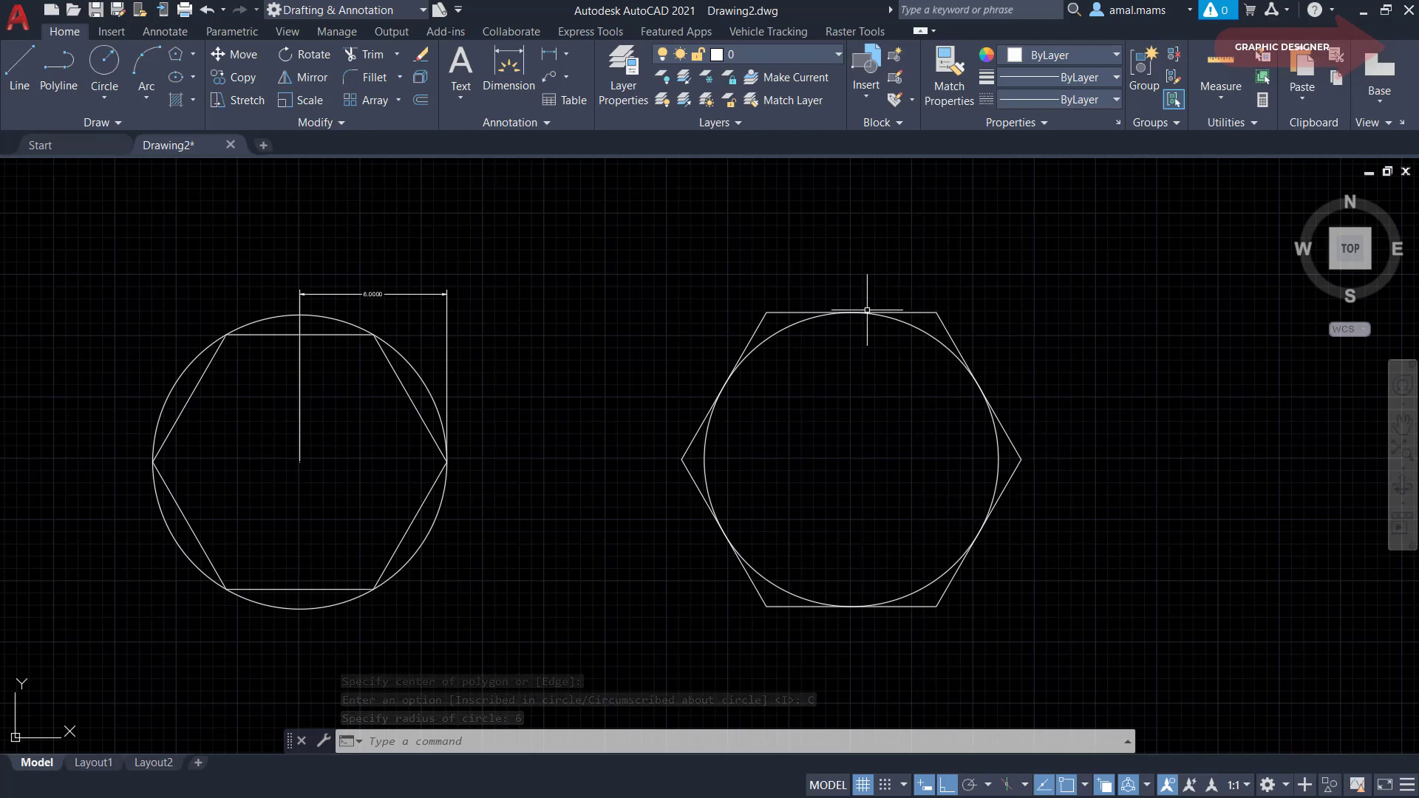
Step: Dimension from the circle centre to the top-edge midpoint, placing the vertical 6.0000 to the right
click(547, 71)
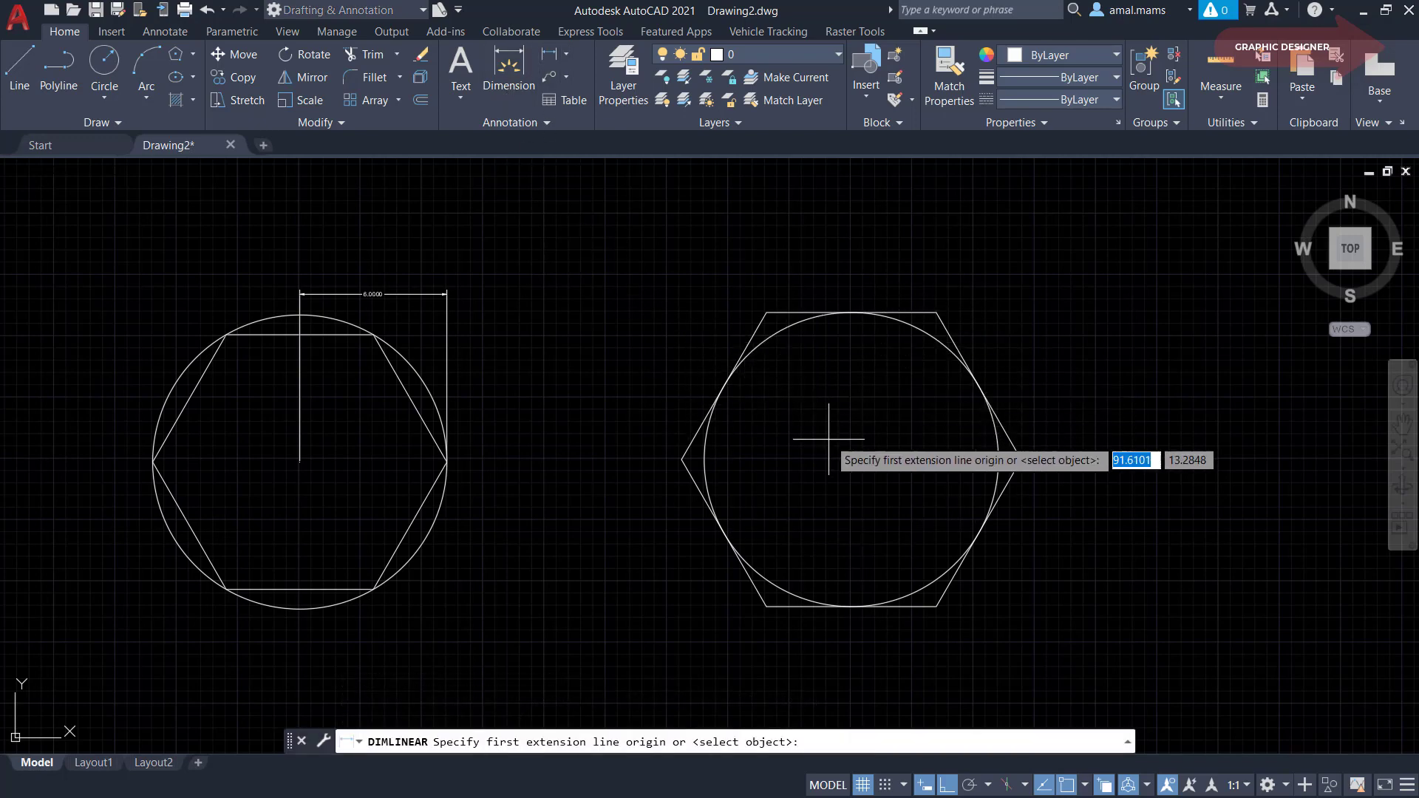
click(851, 459)
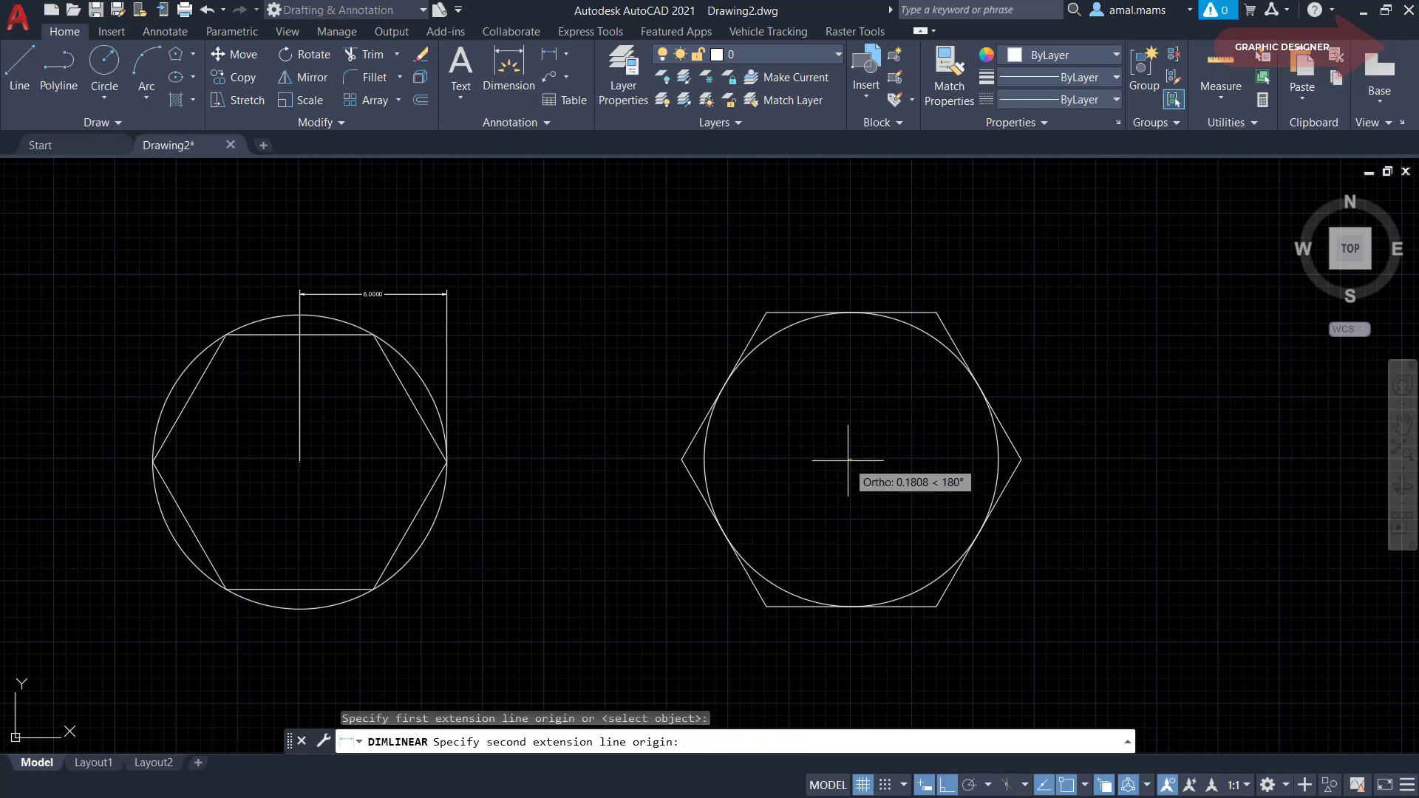
click(852, 312)
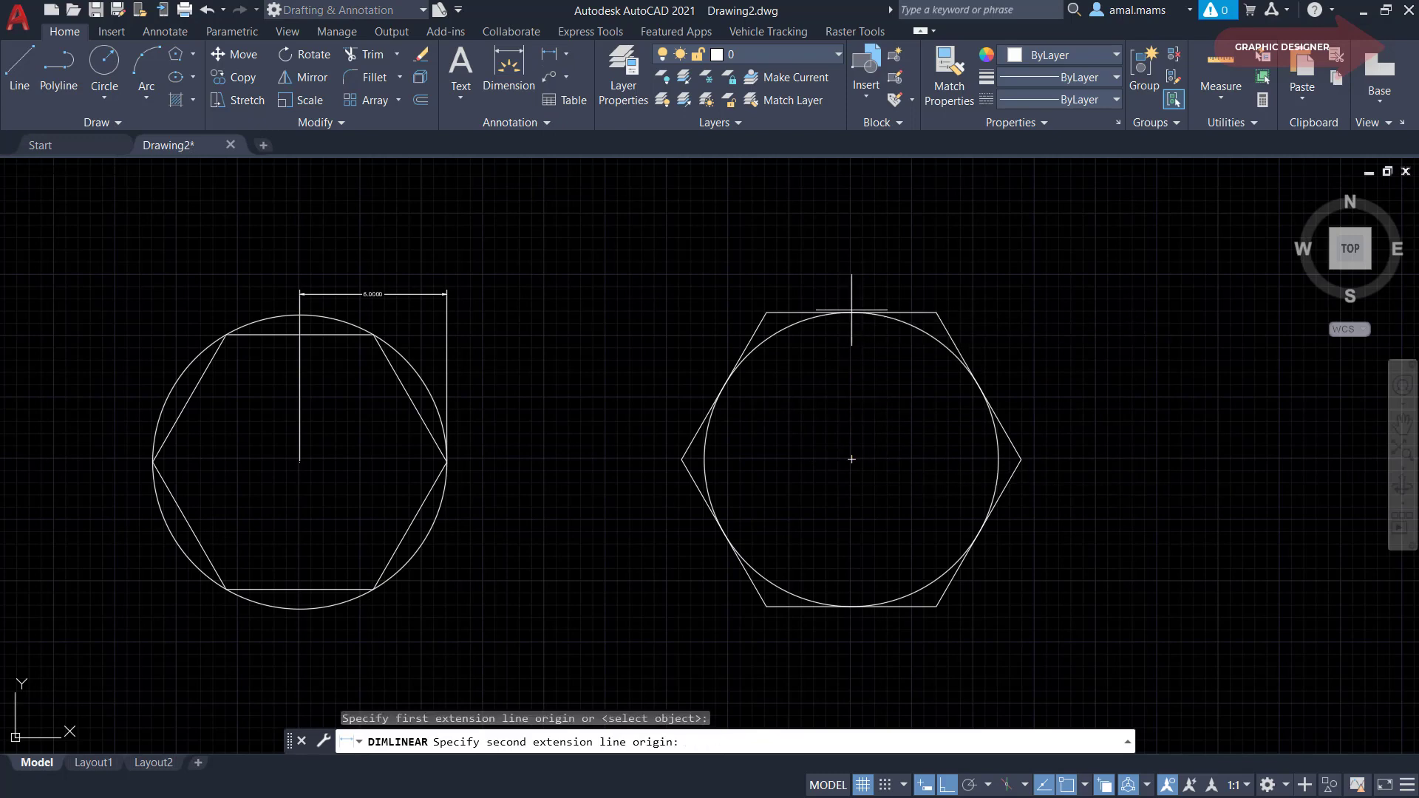
click(1054, 284)
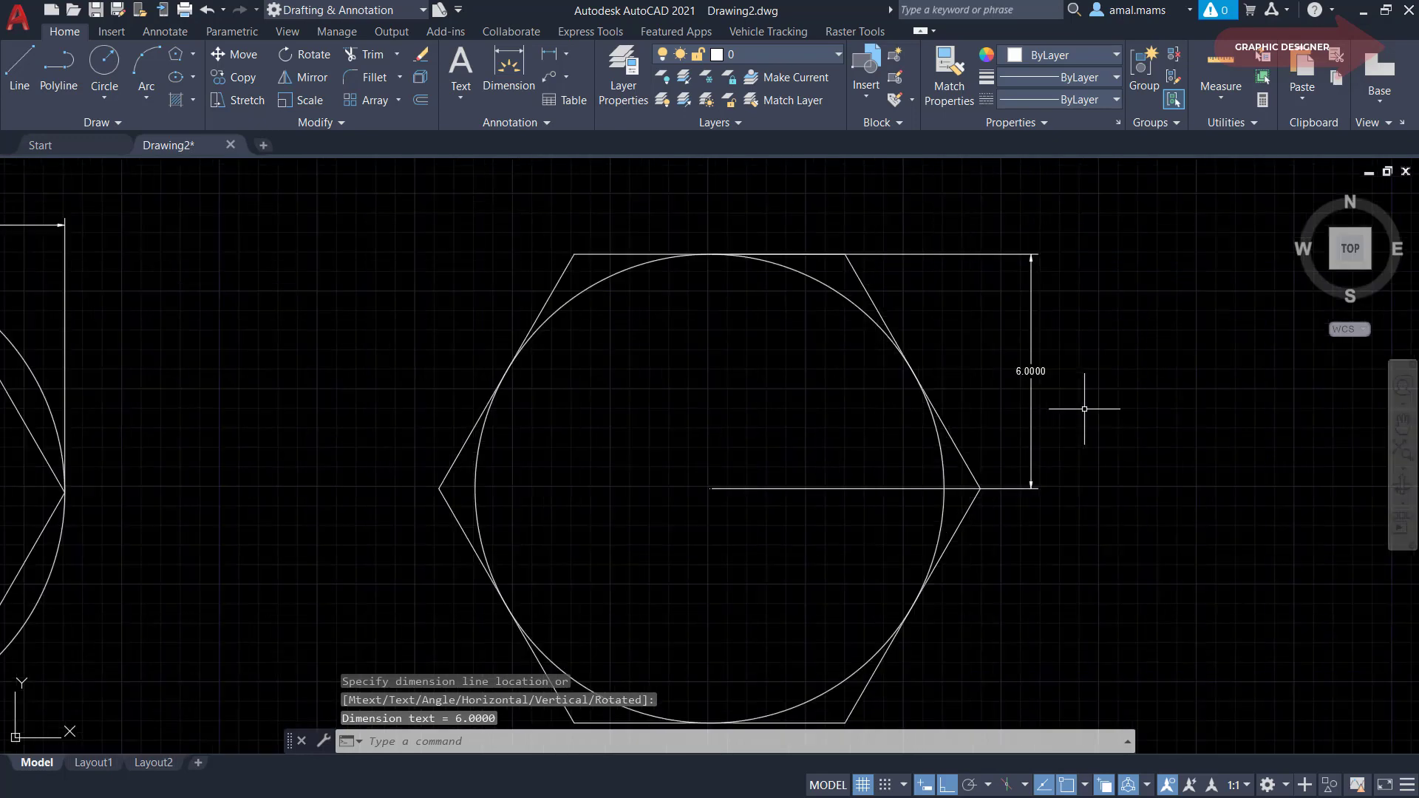